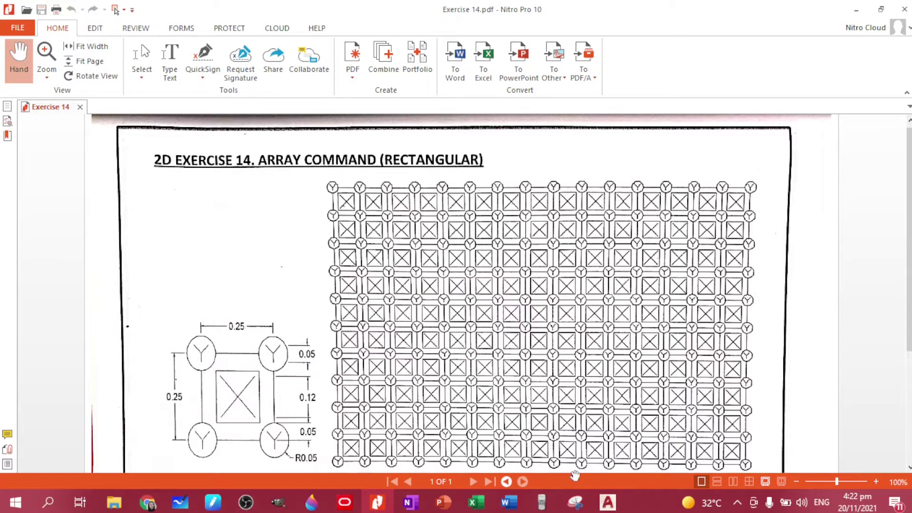
Step: Switch from the Exercise 14 sheet to the Plate Template in mm drawing in AutoCAD
click(608, 503)
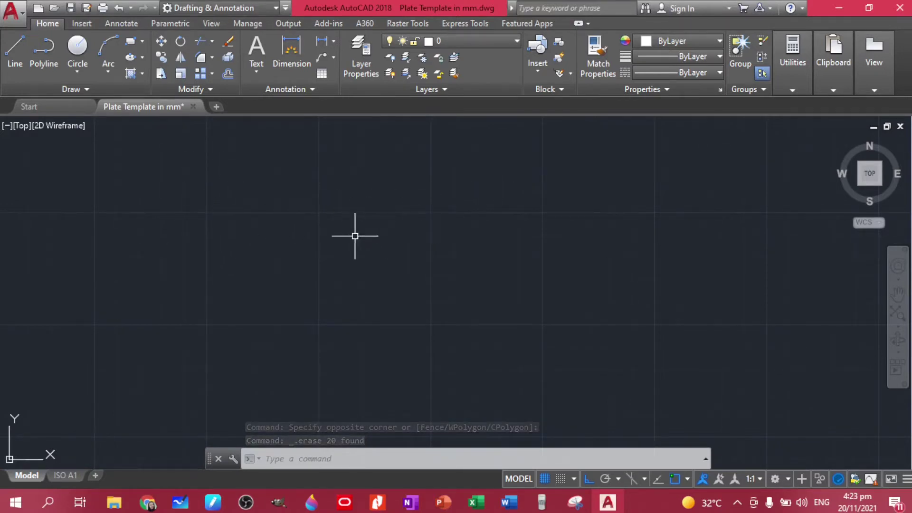
Step: Draw a closed 0.25 × 0.25 polyline square as the tile outline
scroll(321, 224, up, 5)
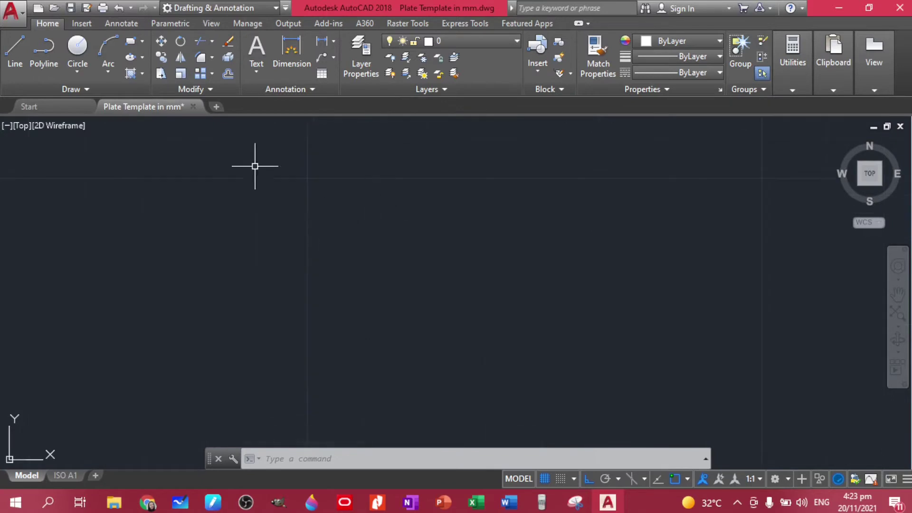
click(46, 58)
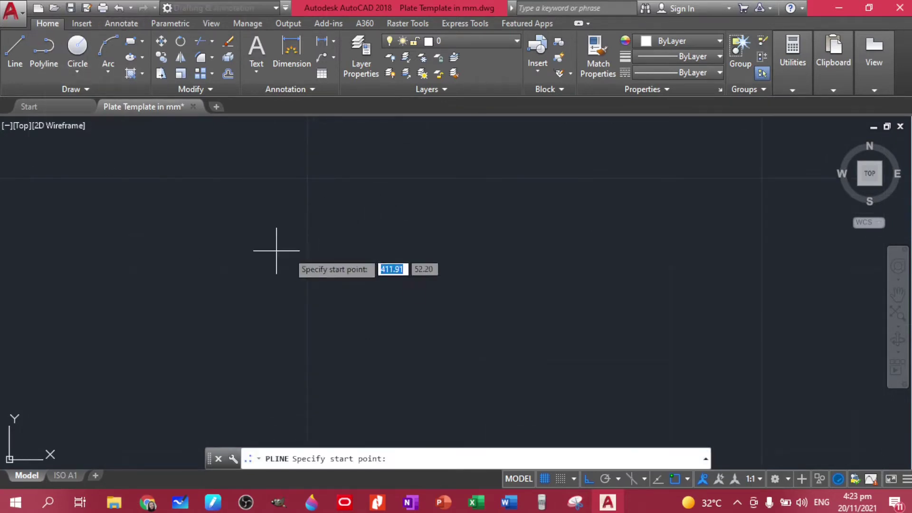
click(308, 179)
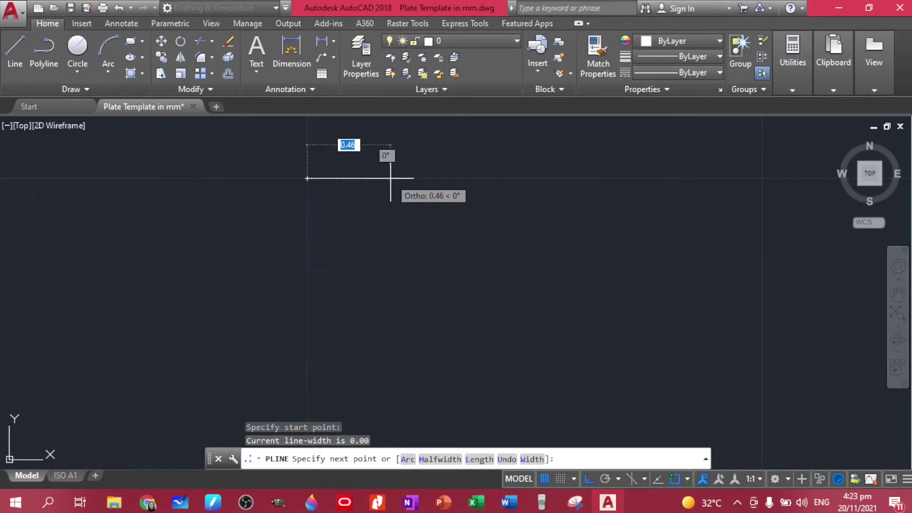
text(0.2)
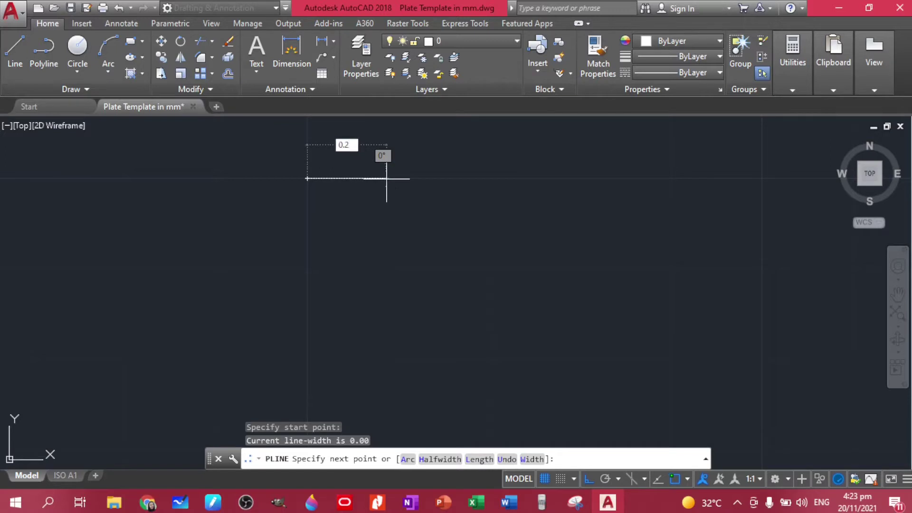
text(5)
key(Return)
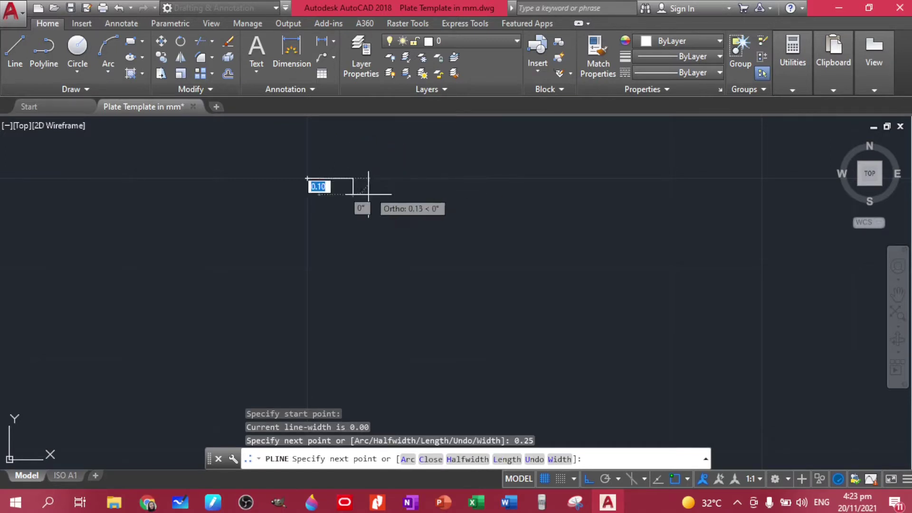
text(0.25)
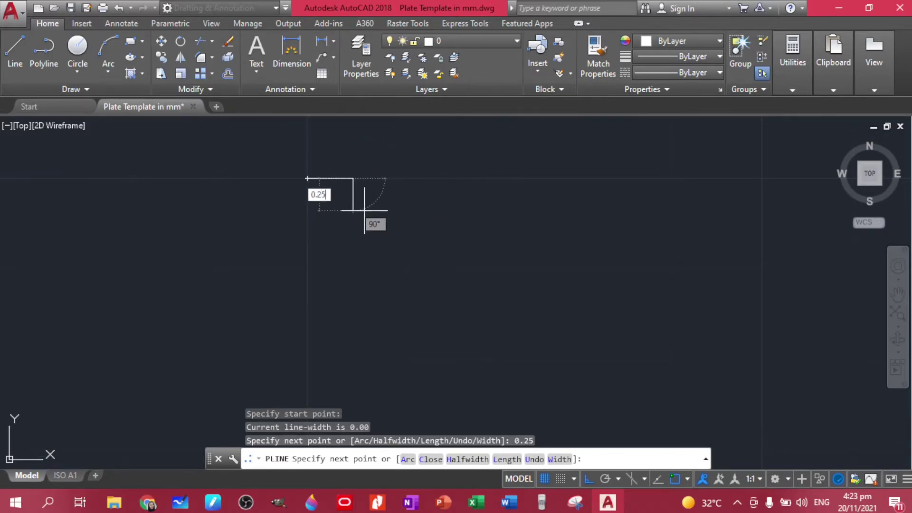
key(Return)
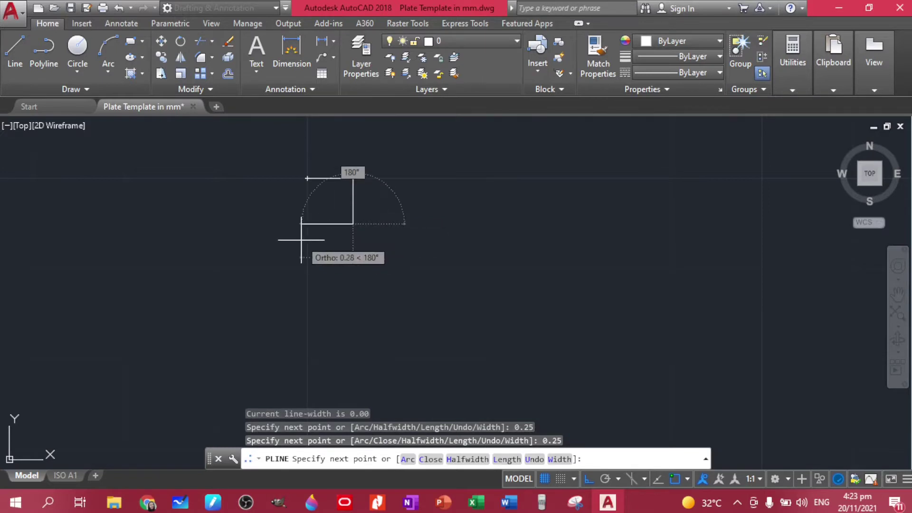
text(0.25)
key(Return)
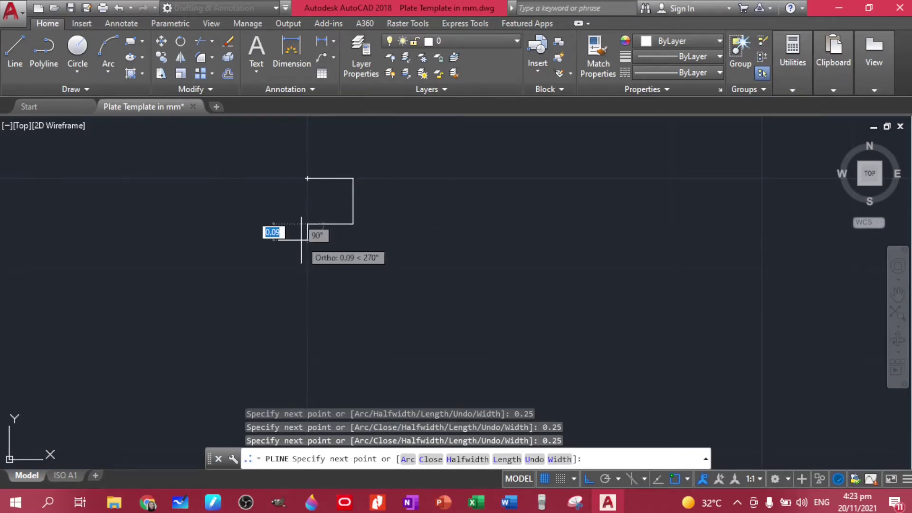
text(c)
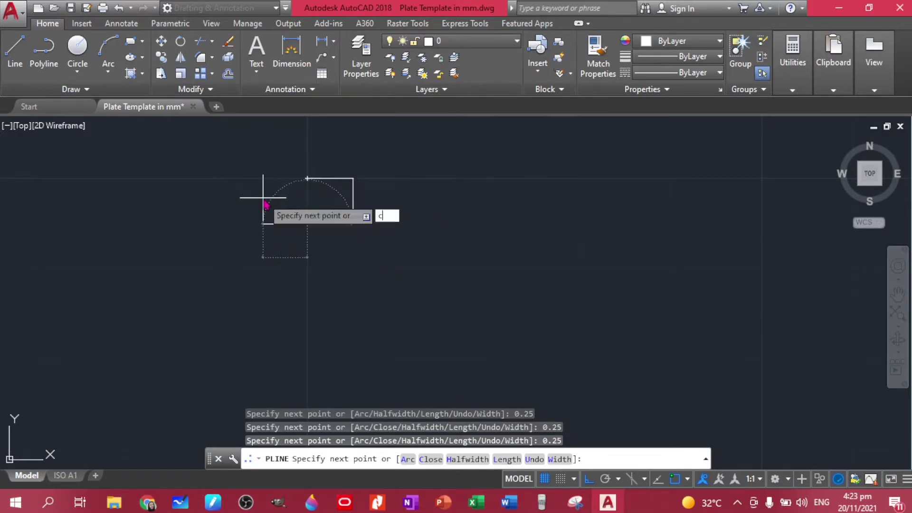
key(Return)
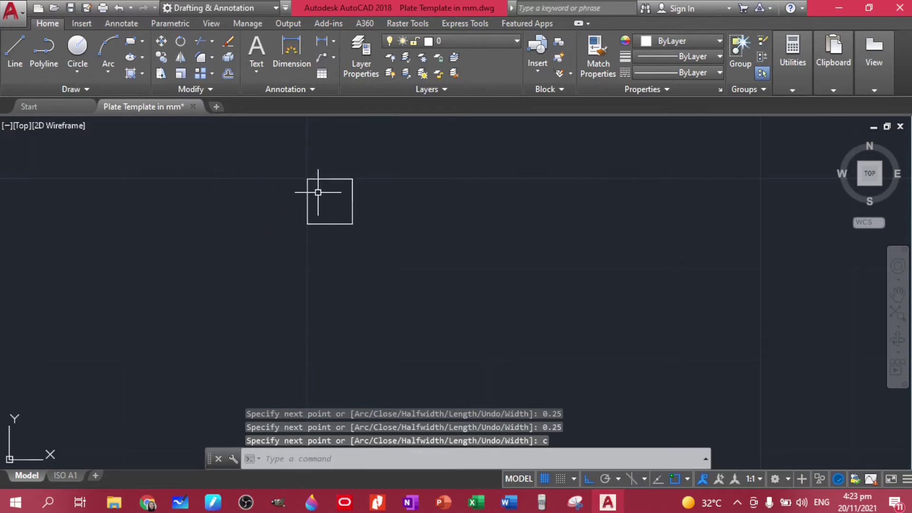
Step: Reposition the view around the square and bring up the Exercise 14 sheet
middle_drag(316, 194, 333, 208)
scroll(337, 207, up, 4)
scroll(340, 210, up, 2)
scroll(341, 210, down, 2)
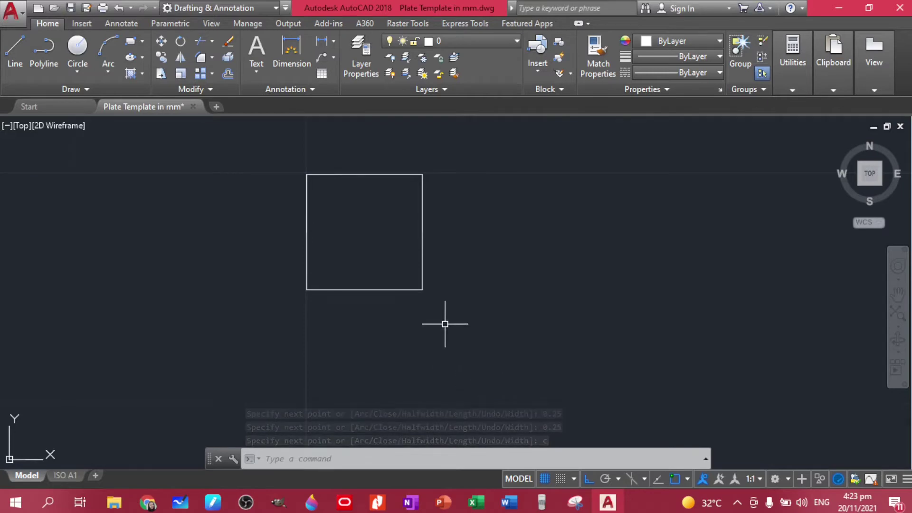
click(378, 502)
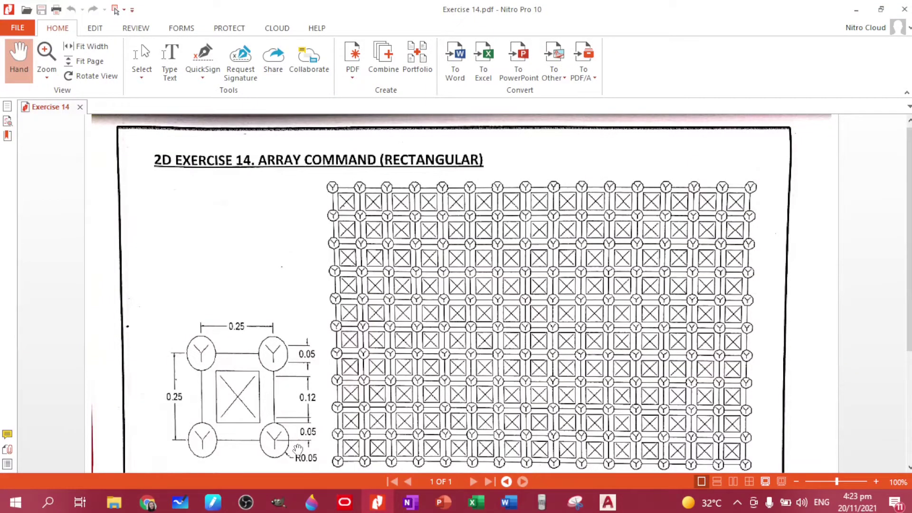
Step: Offset the 0.25 square 0.05 inward to form the inner square, then recheck the sheet
click(608, 503)
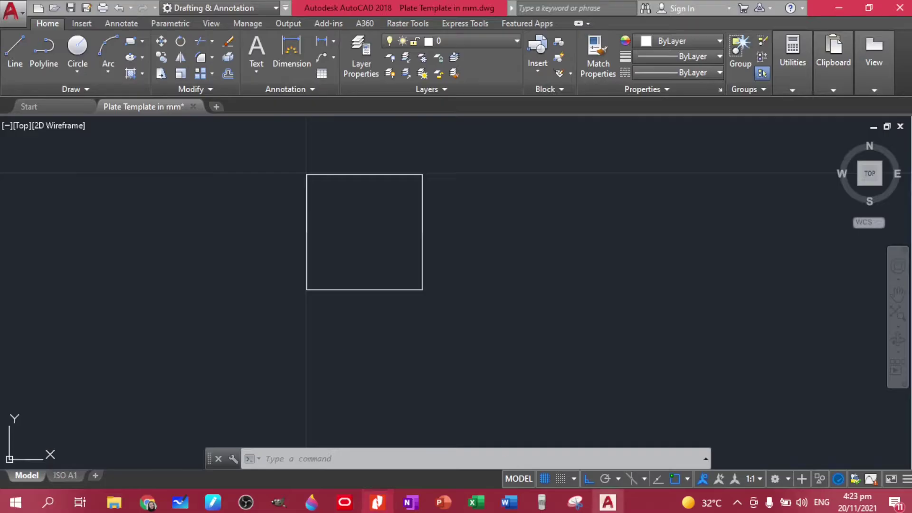
click(479, 331)
click(251, 163)
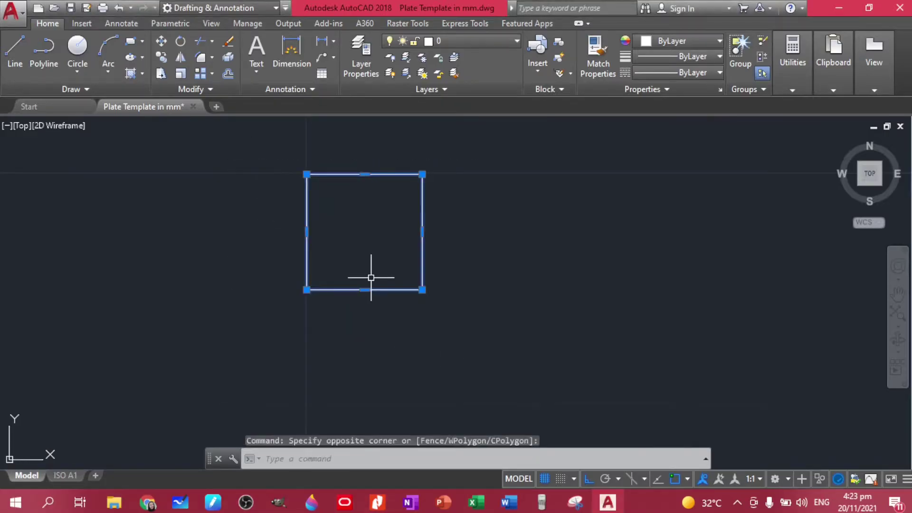
text(off)
key(Return)
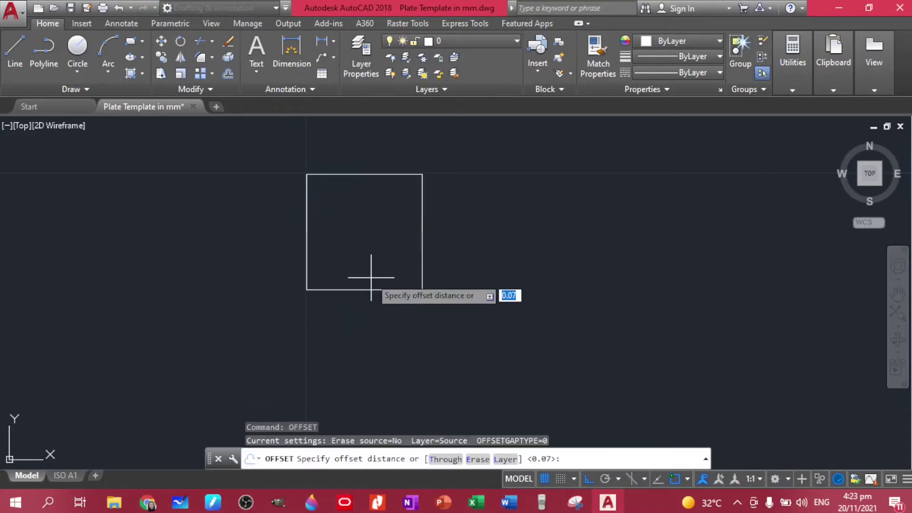
text(0.05)
key(Return)
click(371, 289)
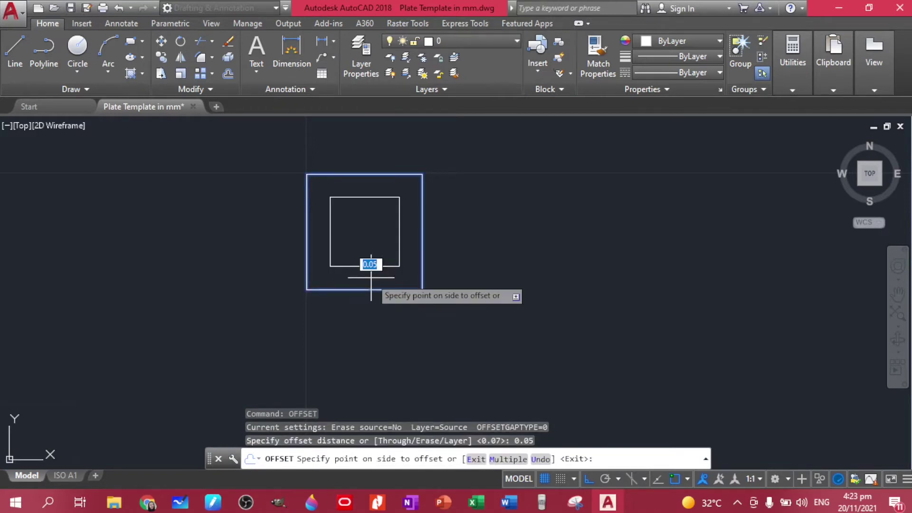
click(373, 227)
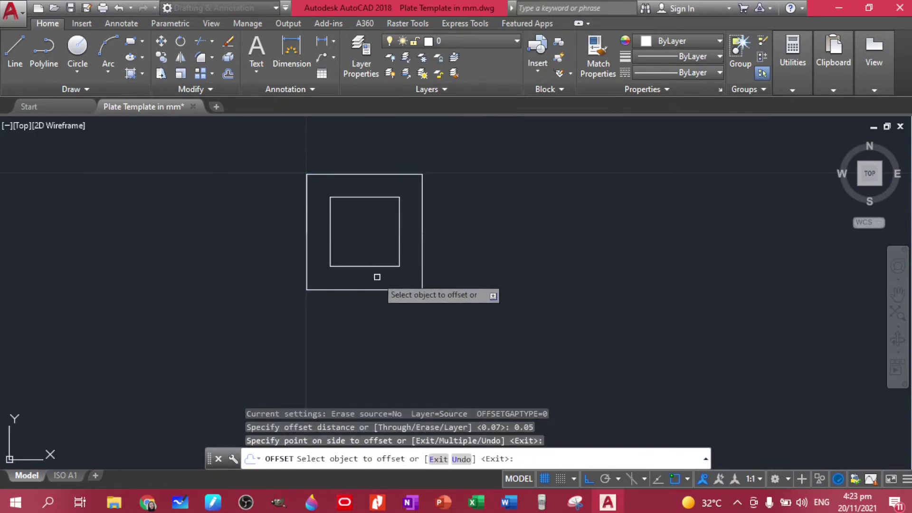
click(377, 502)
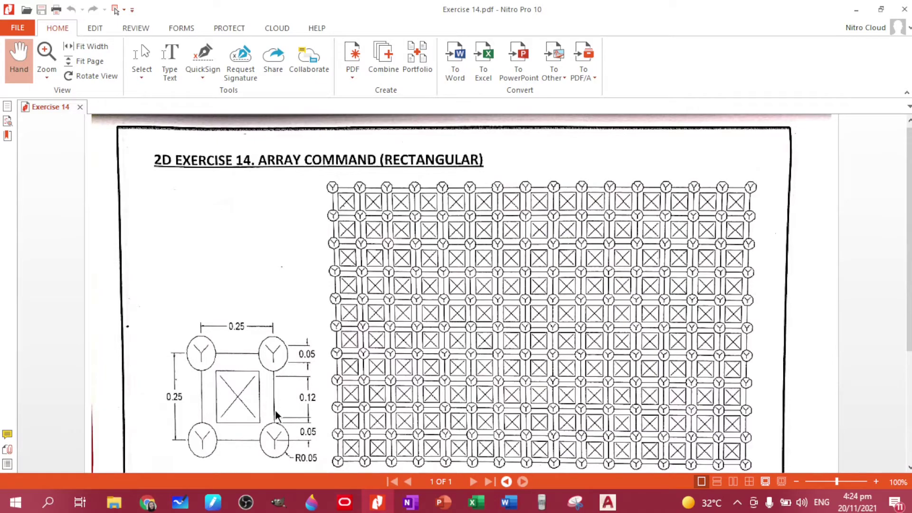
click(608, 502)
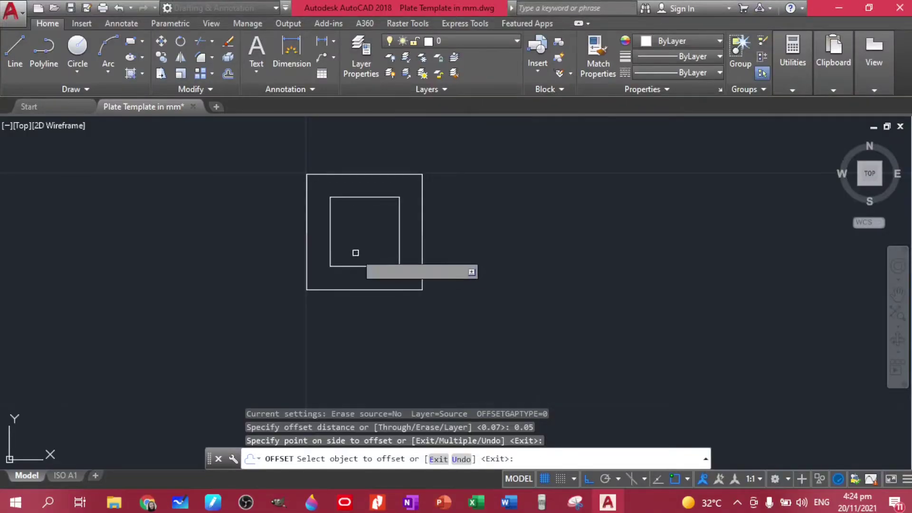
Step: Offset the outer square 0.065 inward as a construction square
key(Escape)
click(393, 288)
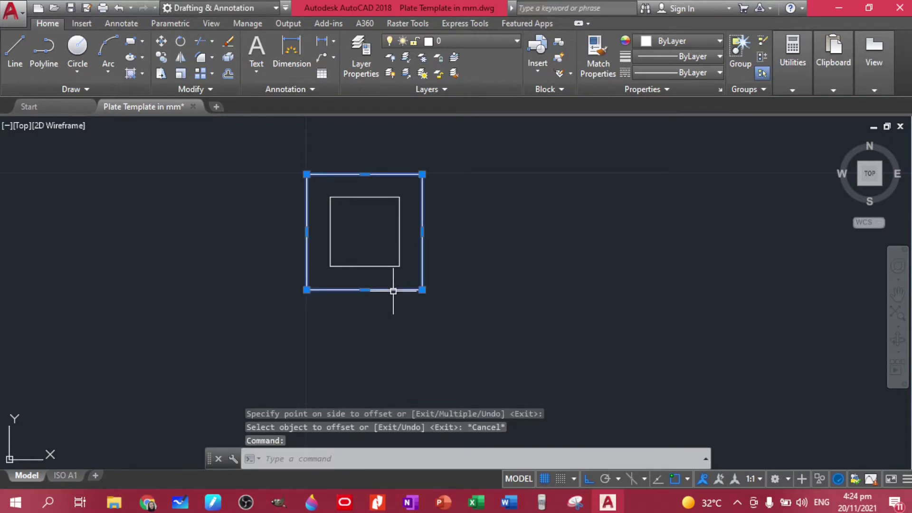
text(off)
key(Return)
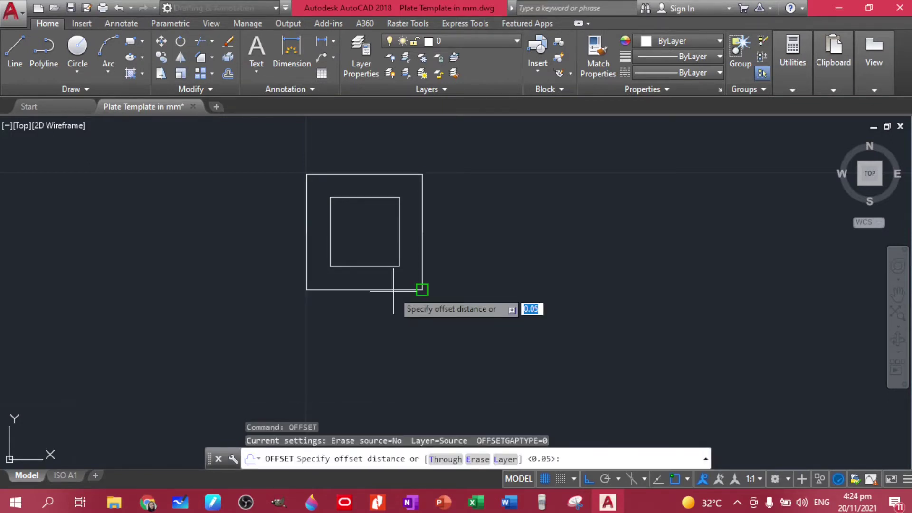
text(0.065)
key(Return)
click(393, 290)
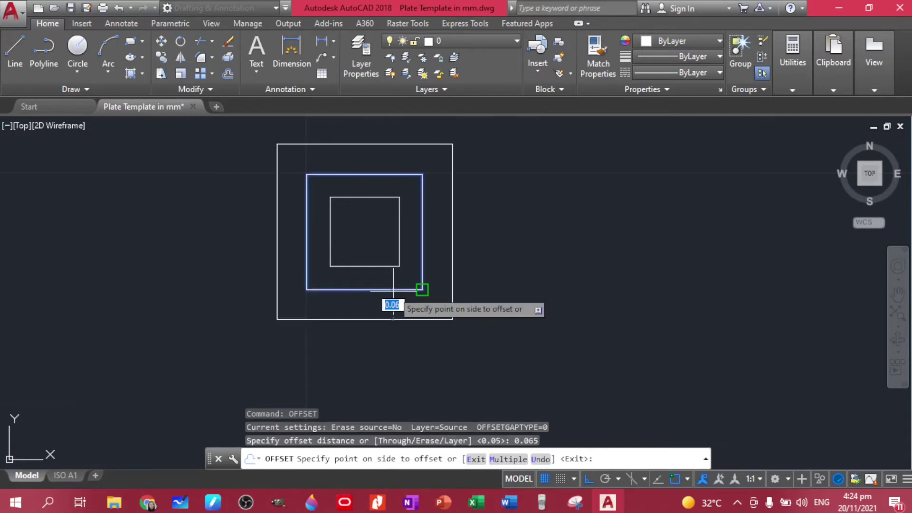
click(388, 273)
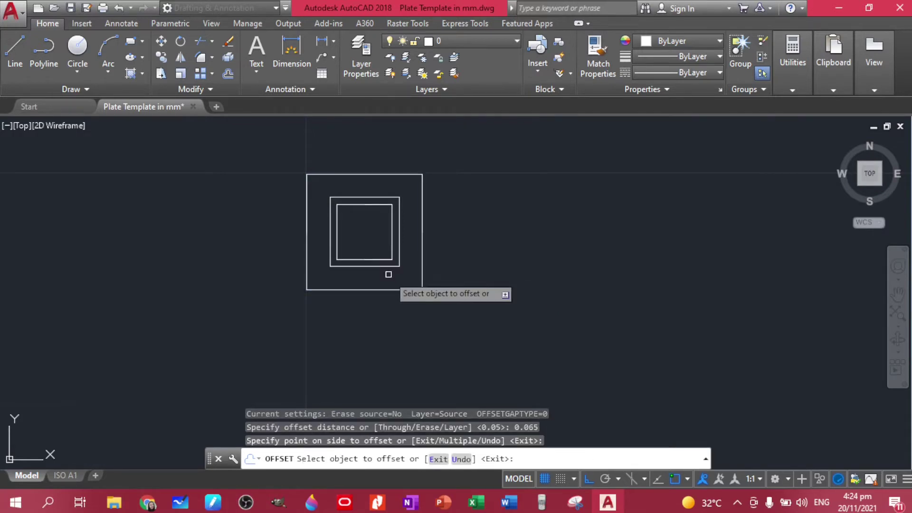
key(Escape)
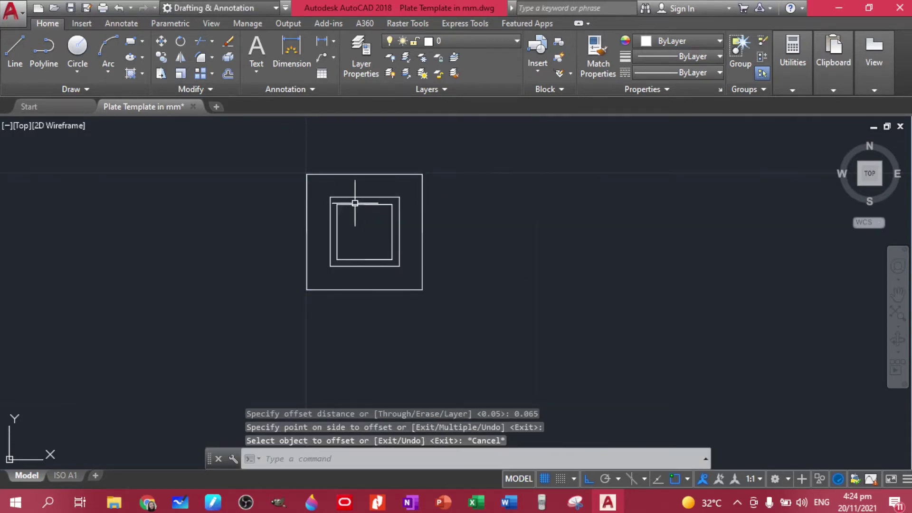
Step: Draw two crossing diagonal lines between the construction square's opposite corners
click(14, 50)
scroll(343, 224, up, 2)
scroll(343, 225, up, 2)
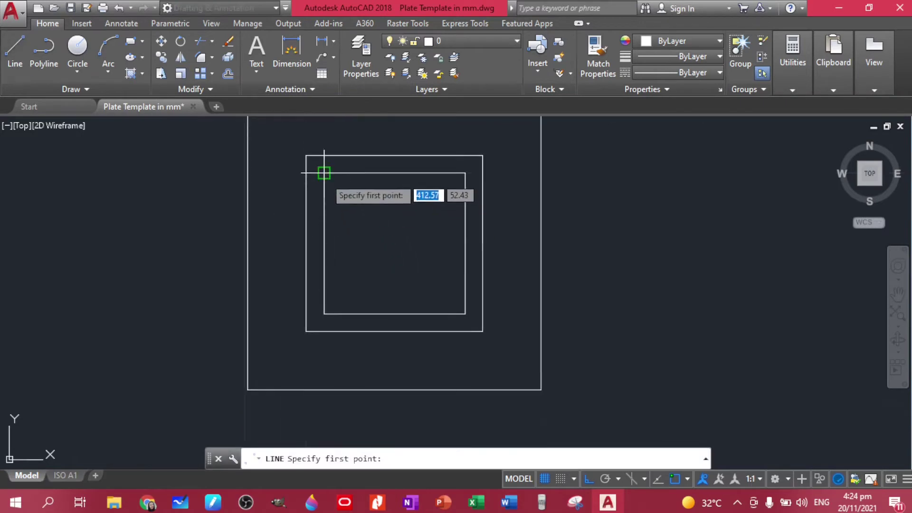
click(324, 173)
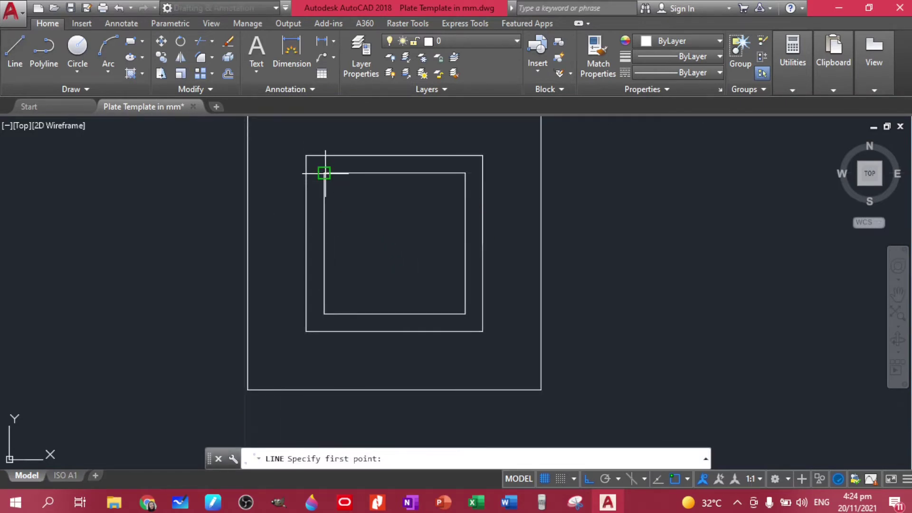
click(465, 314)
key(Return)
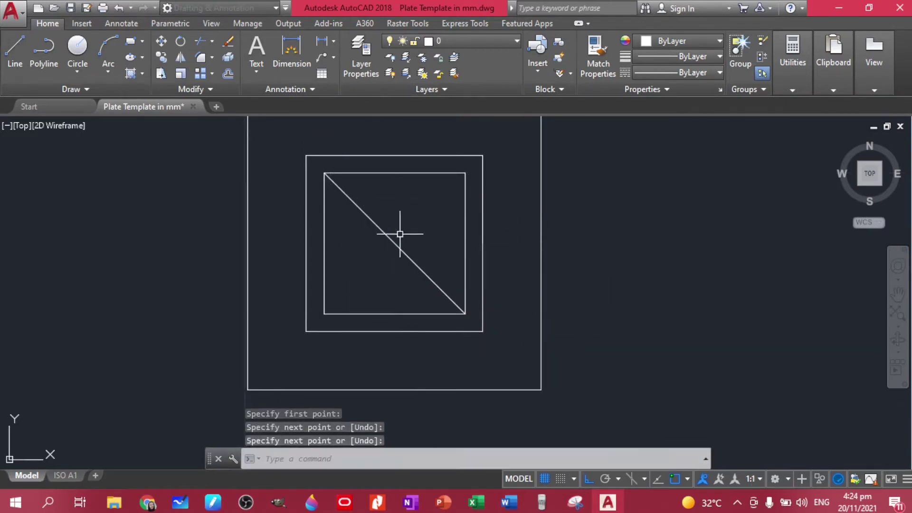
key(Return)
click(465, 173)
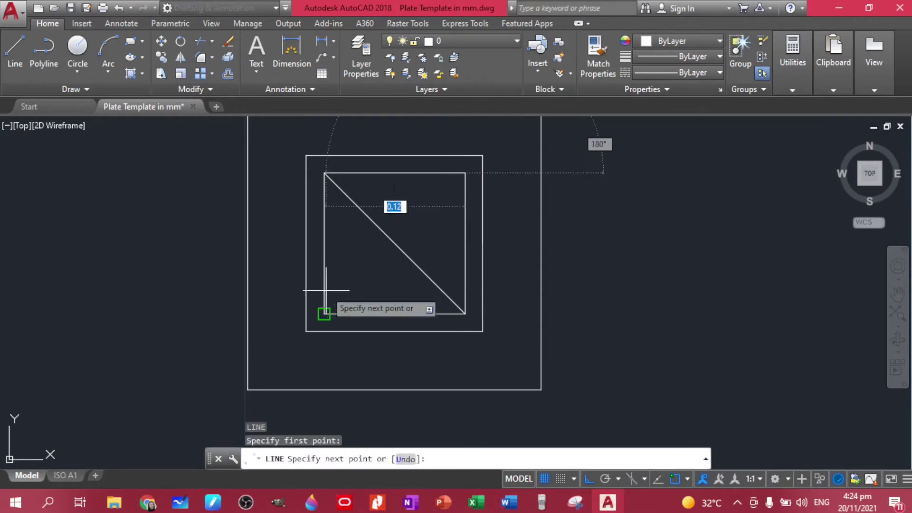
click(324, 314)
key(Return)
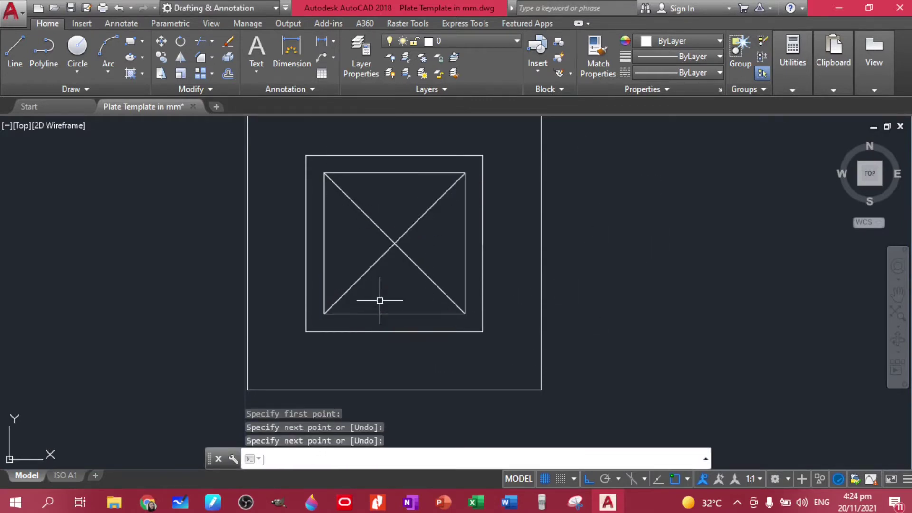
Step: Erase the construction square, zoom out, and switch to the exercise sheet
click(467, 228)
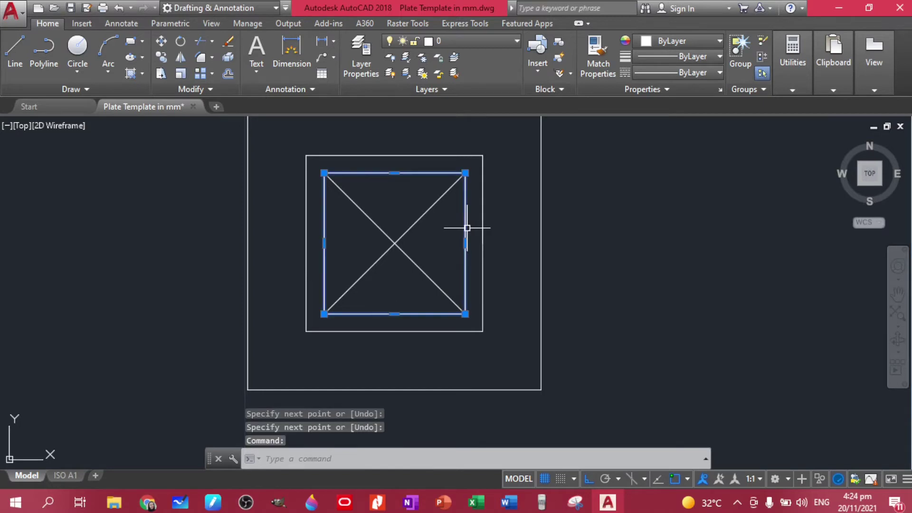
key(Delete)
scroll(407, 234, down, 2)
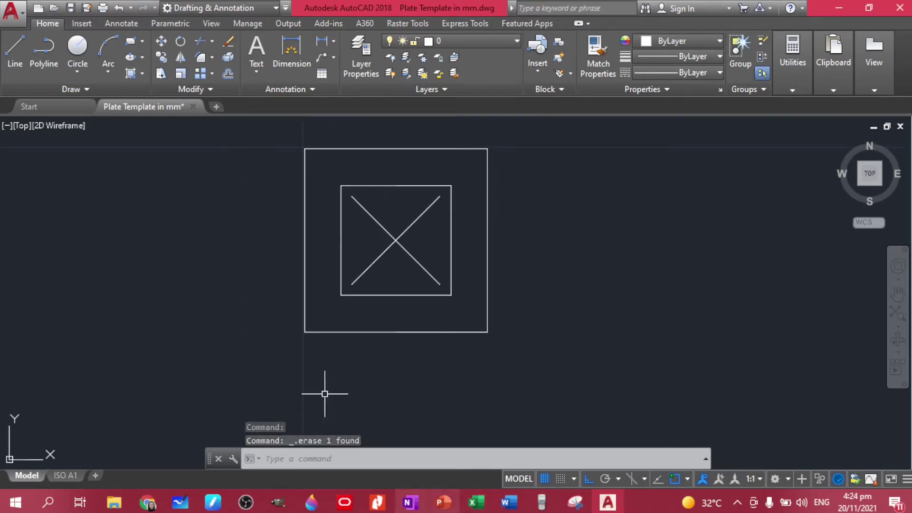
key(alt+Tab)
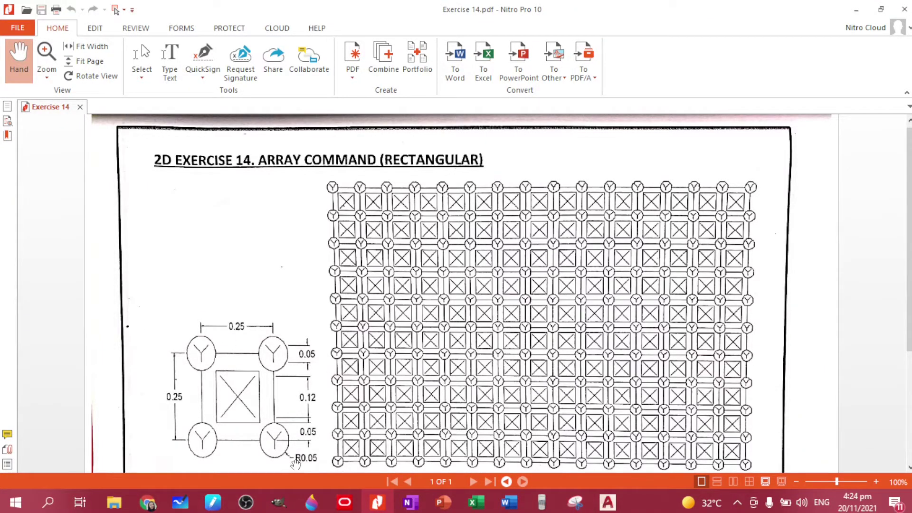
Step: Draw a circle of radius 0.05 to the left of the tile
click(606, 502)
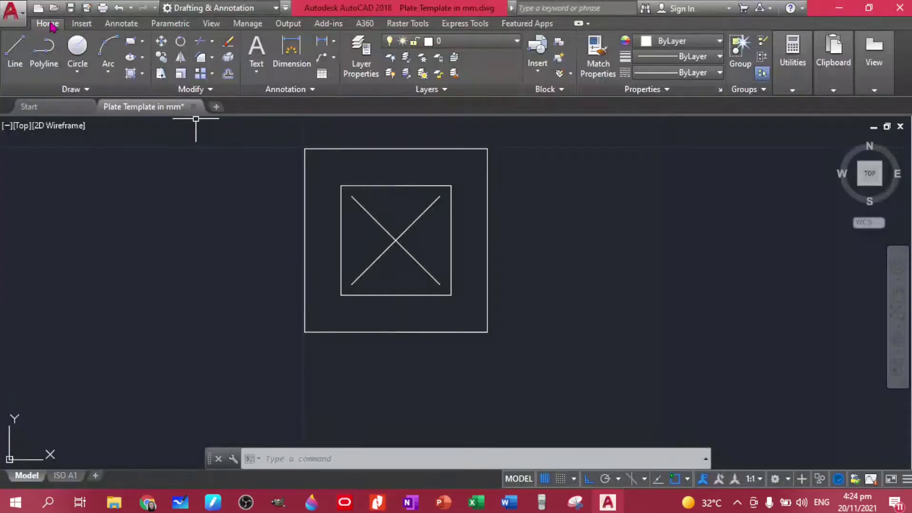
click(77, 72)
click(112, 95)
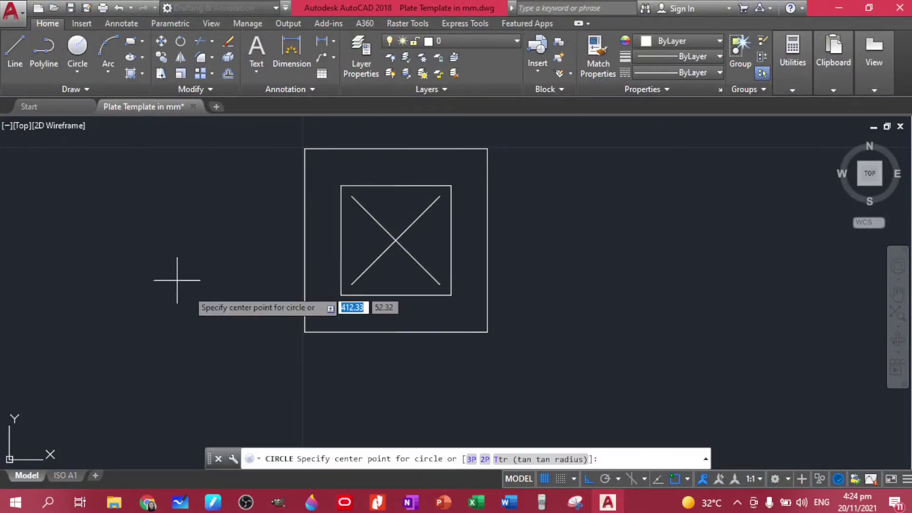
click(177, 275)
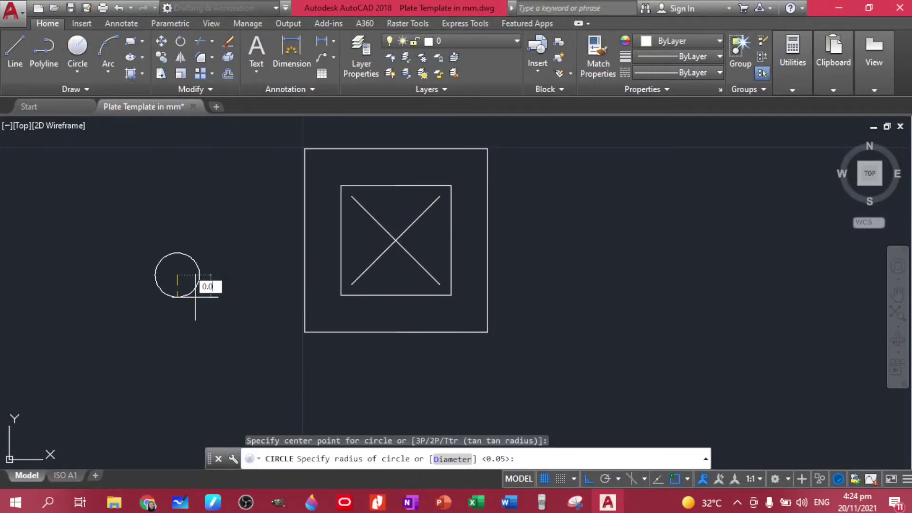
text(0.05)
key(Return)
Step: Select the new 0.05 circle, ready for copying
click(245, 326)
click(185, 290)
text(co)
key(Return)
key(Escape)
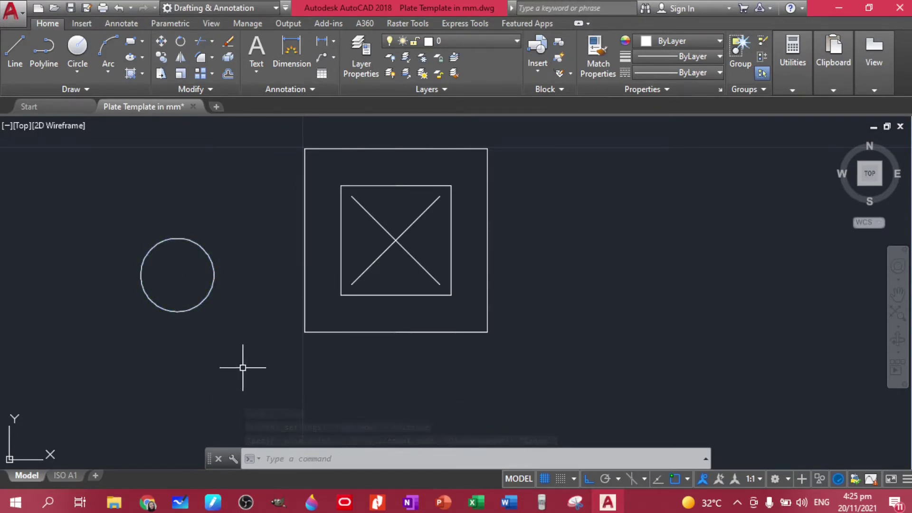
click(244, 369)
click(130, 223)
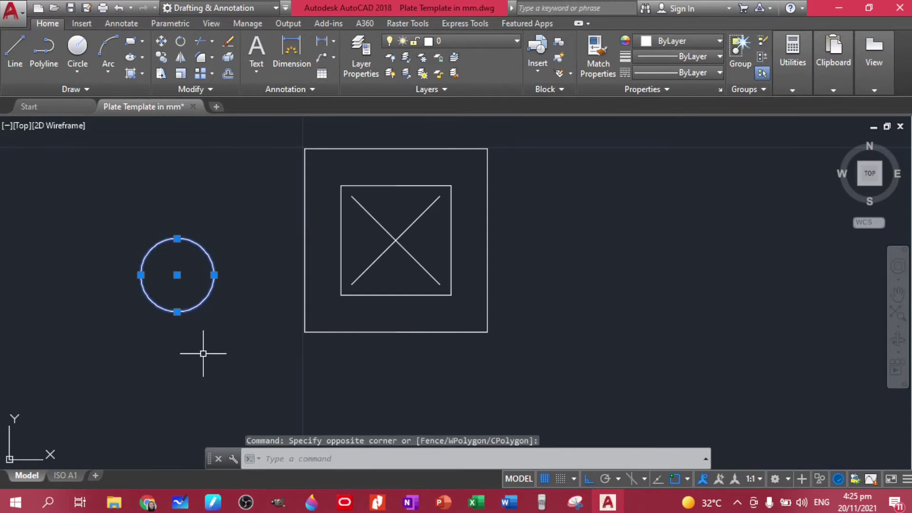
Step: Copy the 0.05 circle from its centre onto all four outer frame corners
key(Return)
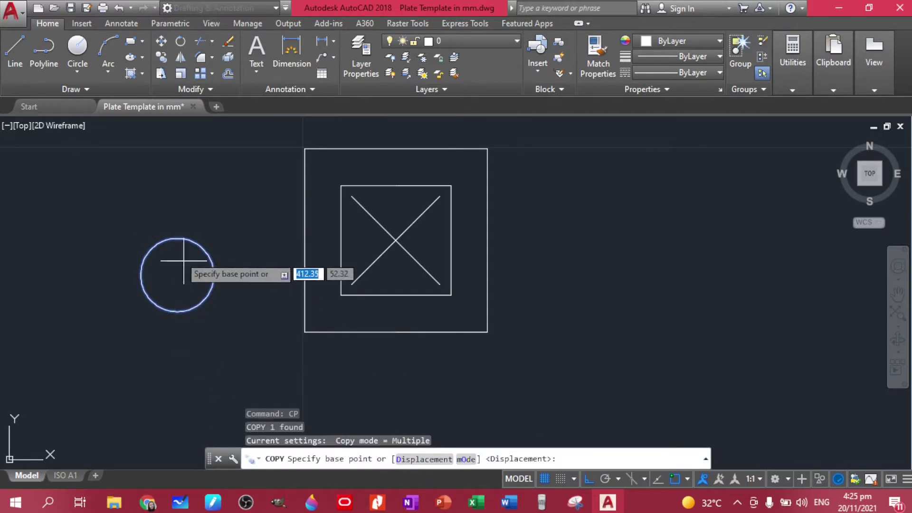
click(176, 275)
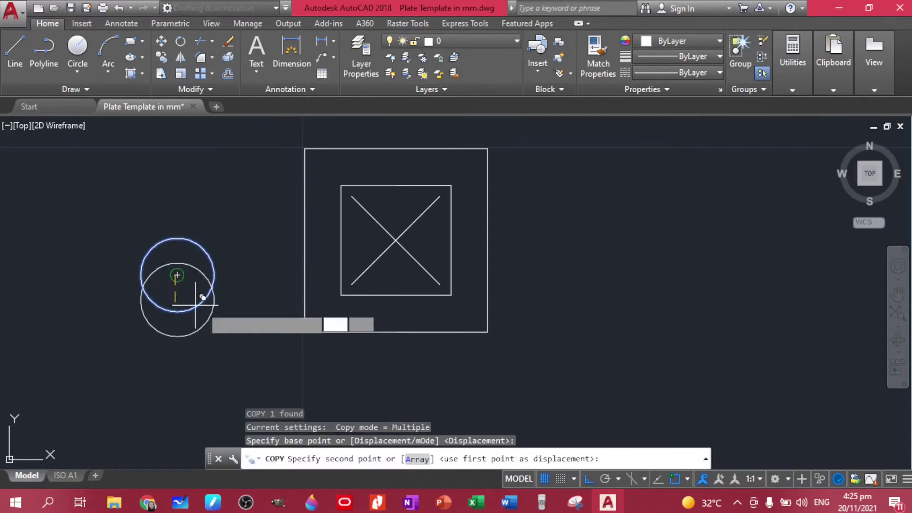
key(Escape)
click(217, 297)
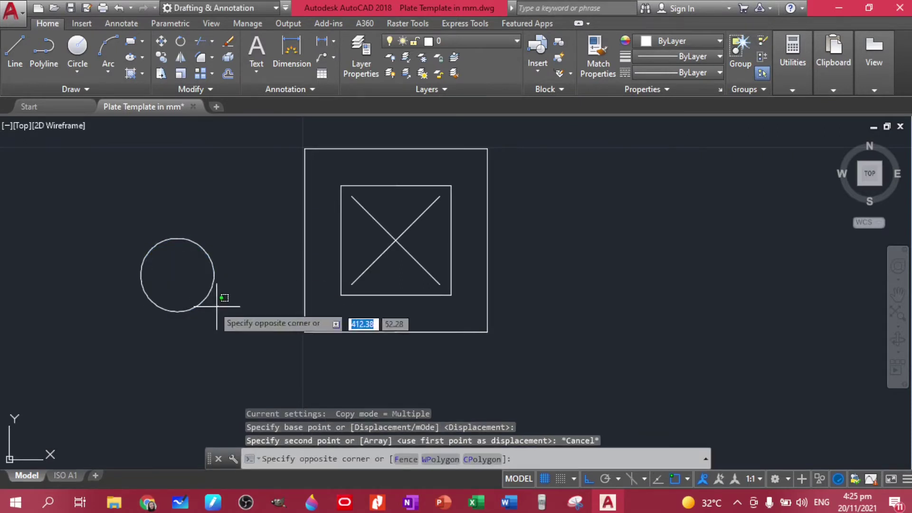
click(146, 259)
key(Return)
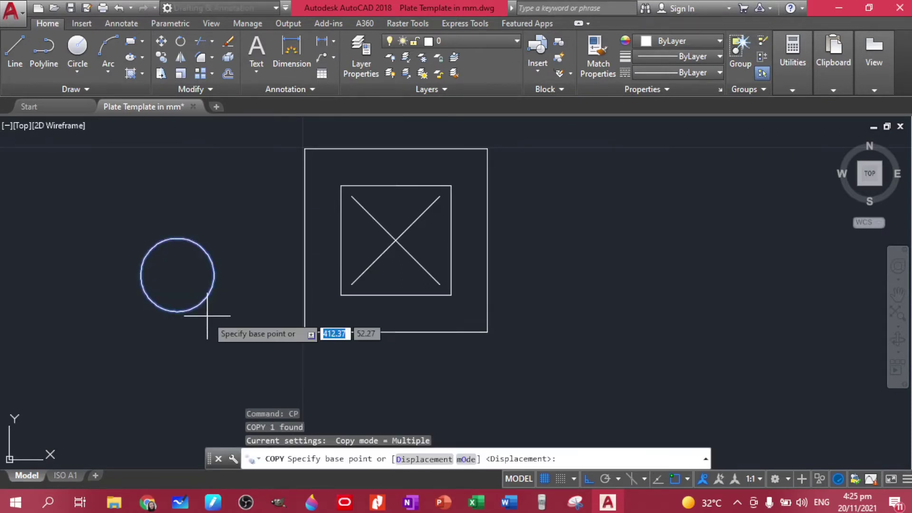
click(176, 275)
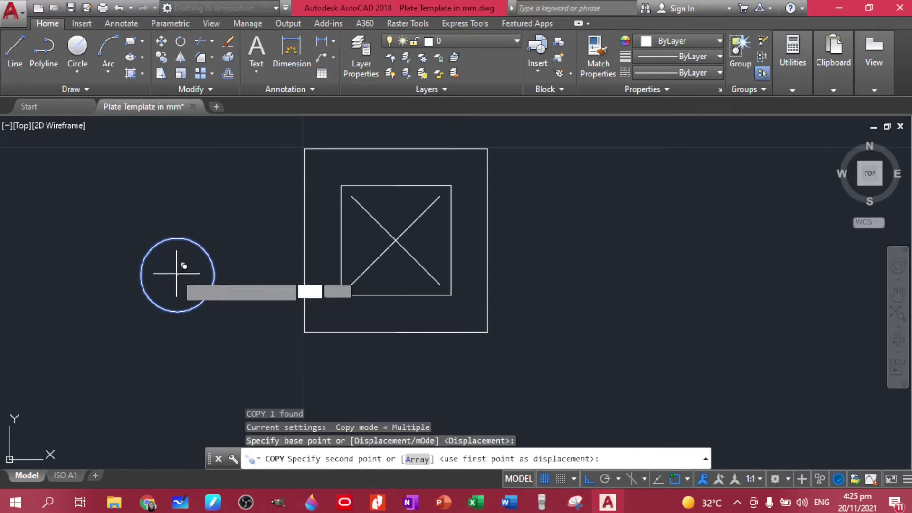
click(304, 148)
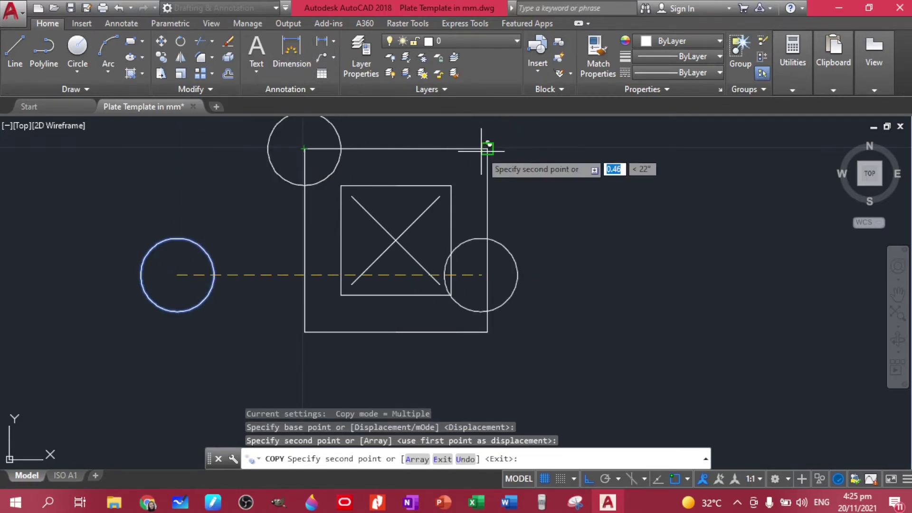
click(488, 149)
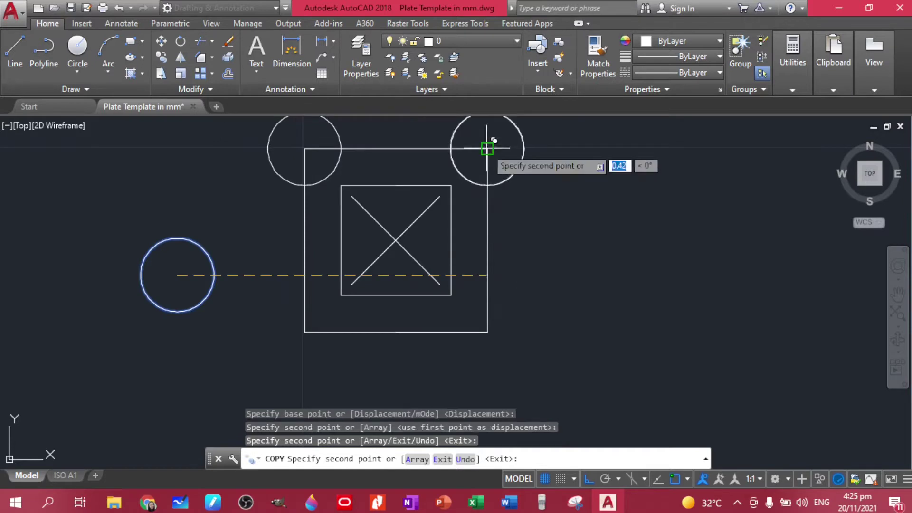
click(488, 332)
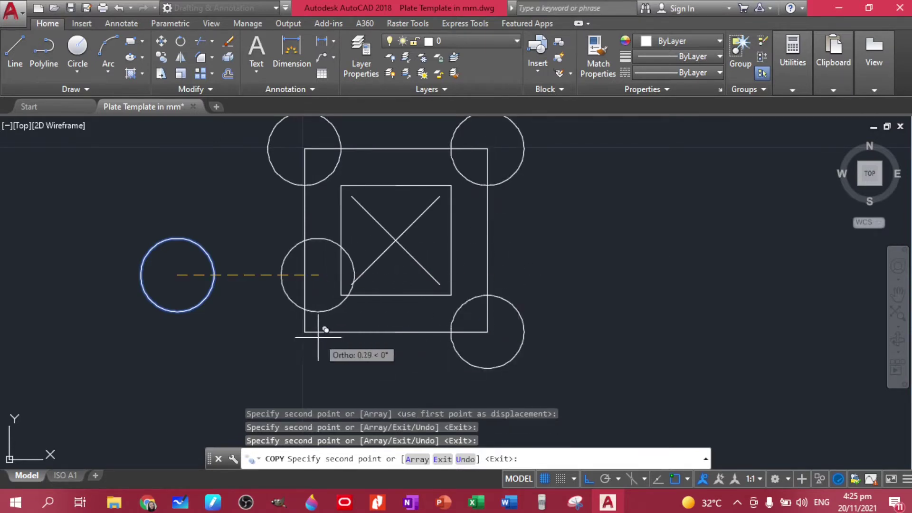
click(306, 326)
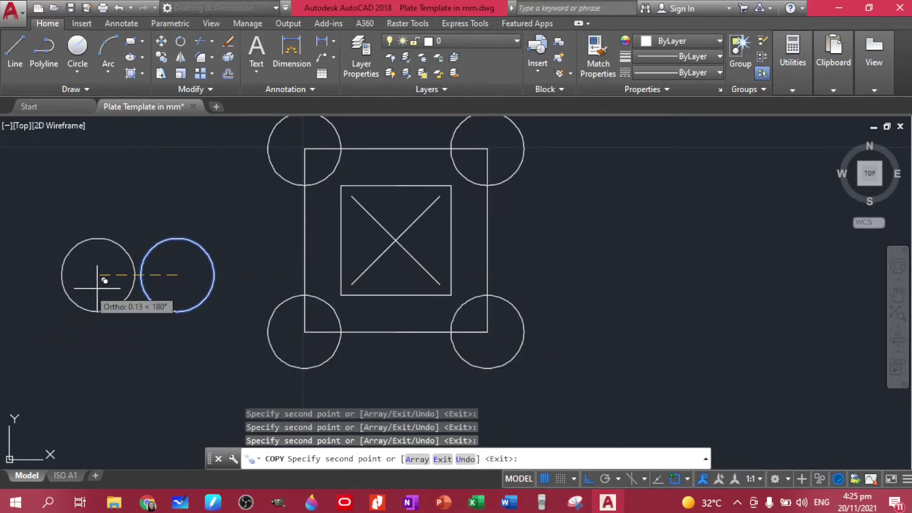
key(Escape)
Step: Erase the original loose circle and compare the tile against the exercise sheet
drag(266, 313, 146, 284)
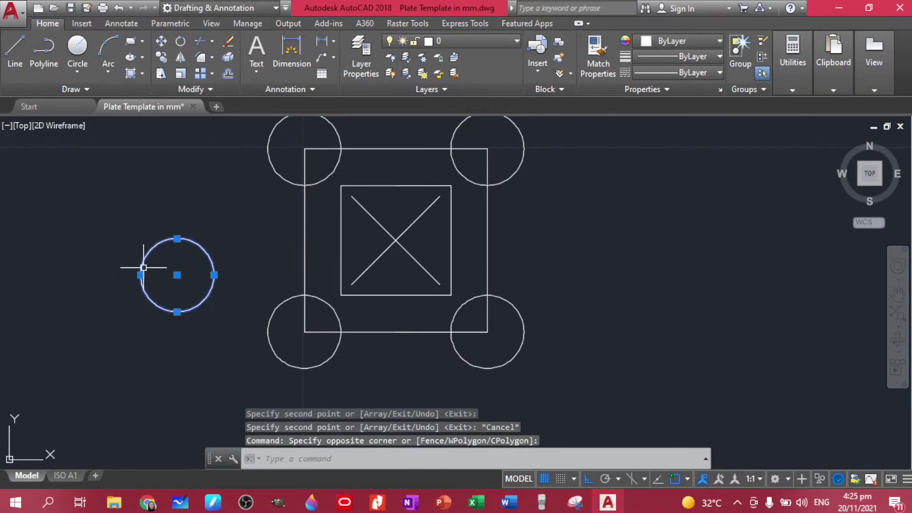
key(Delete)
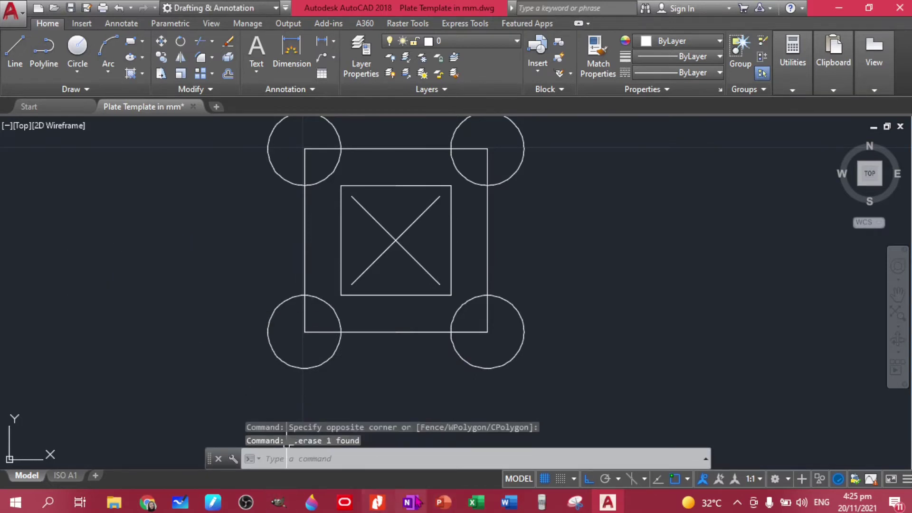
click(377, 502)
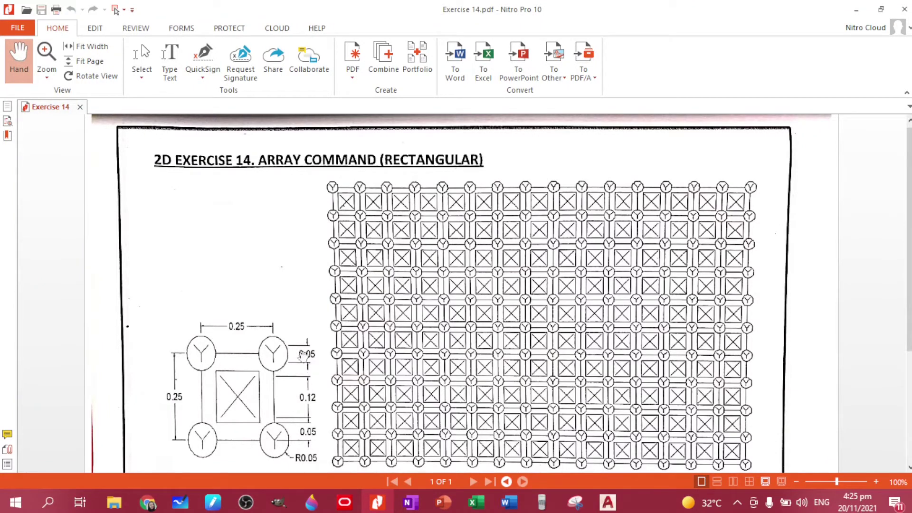
click(606, 506)
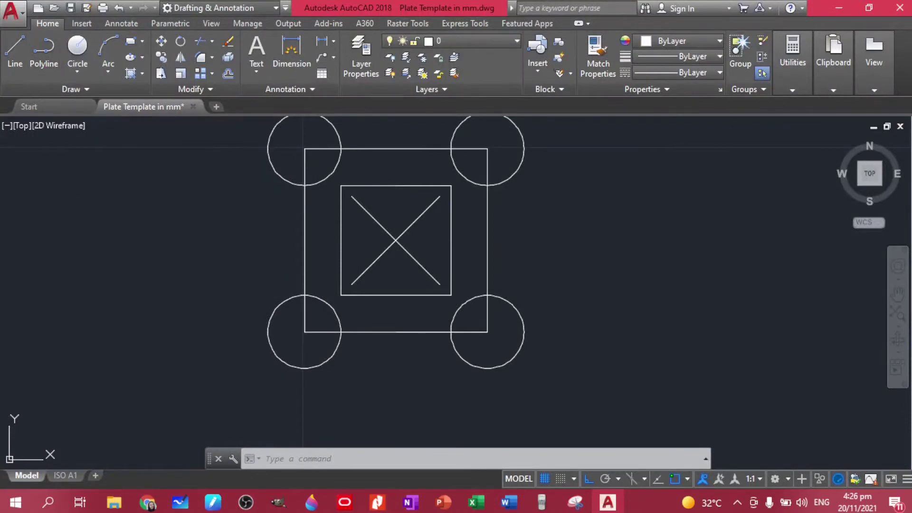
click(43, 50)
Step: Draw a closed 0.05 × 0.05 polyline square left of the tile
click(100, 202)
text(0)
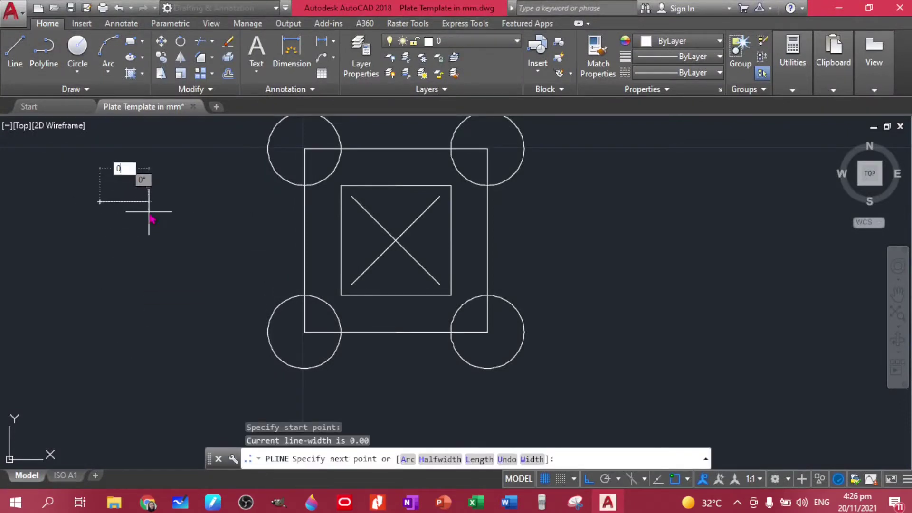
text(.05)
key(Return)
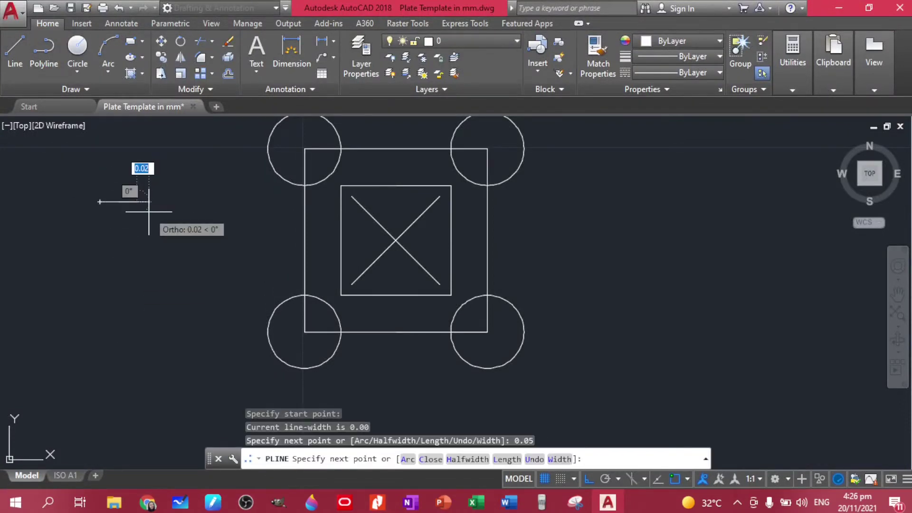
text(0.0)
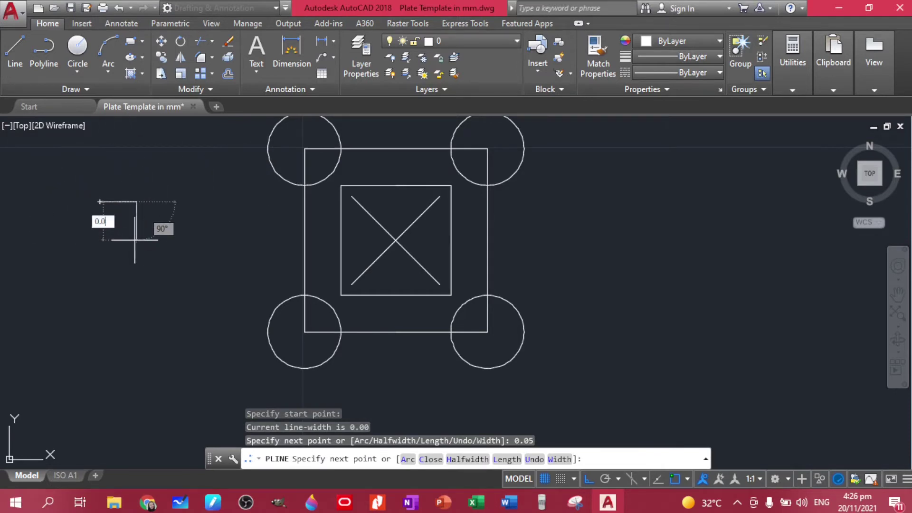
text(5)
key(Return)
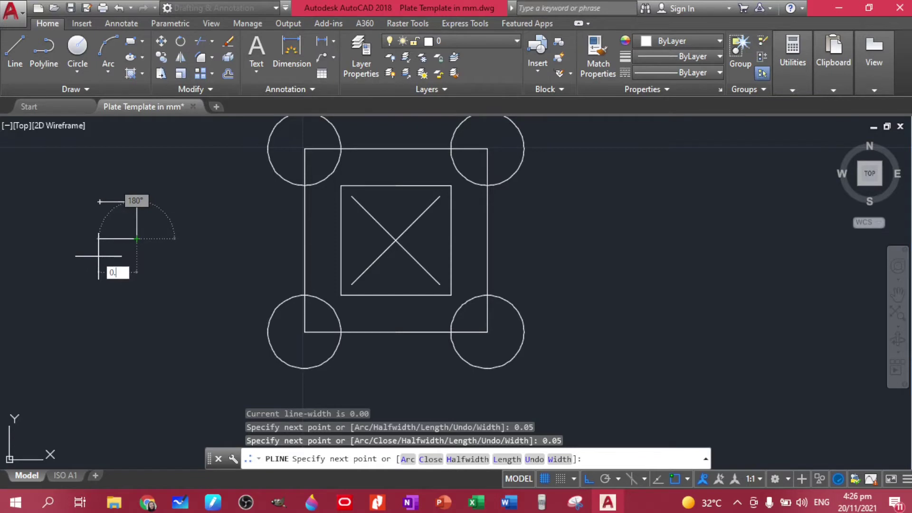
key(Return)
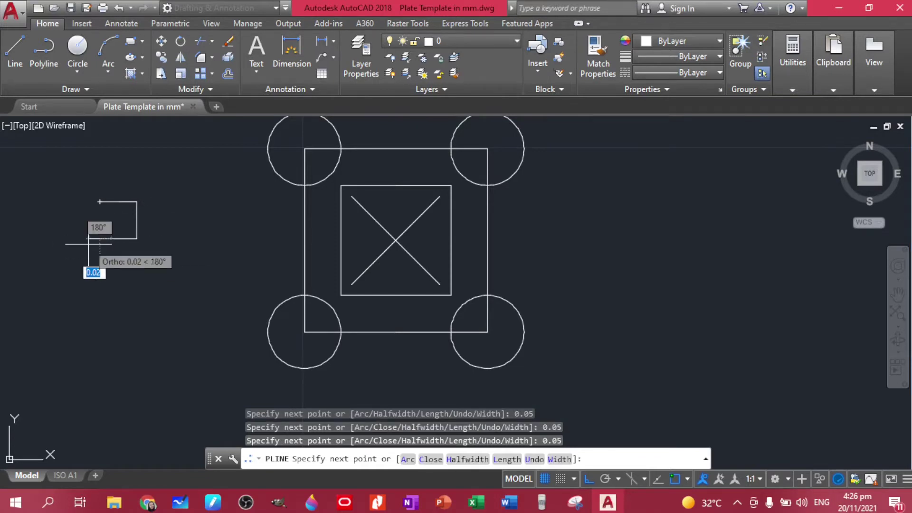
text(c)
key(Return)
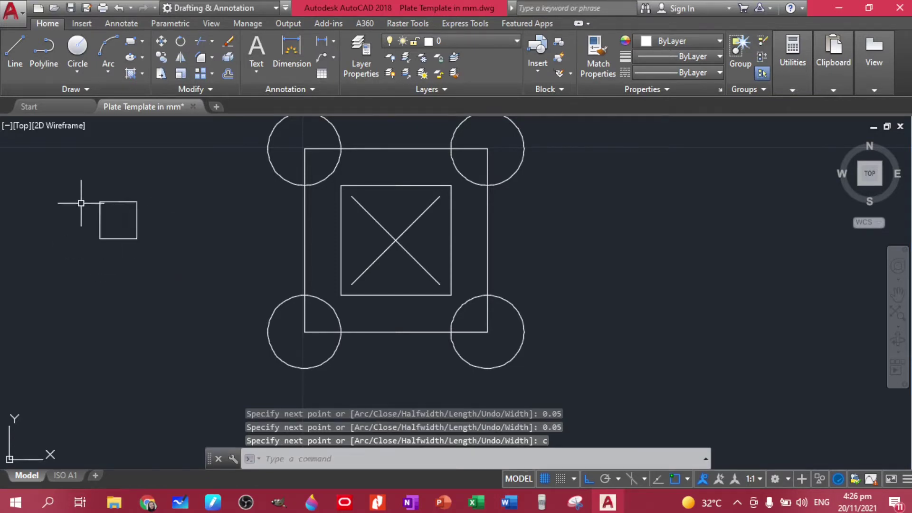
scroll(82, 199, up, 5)
scroll(396, 253, down, 2)
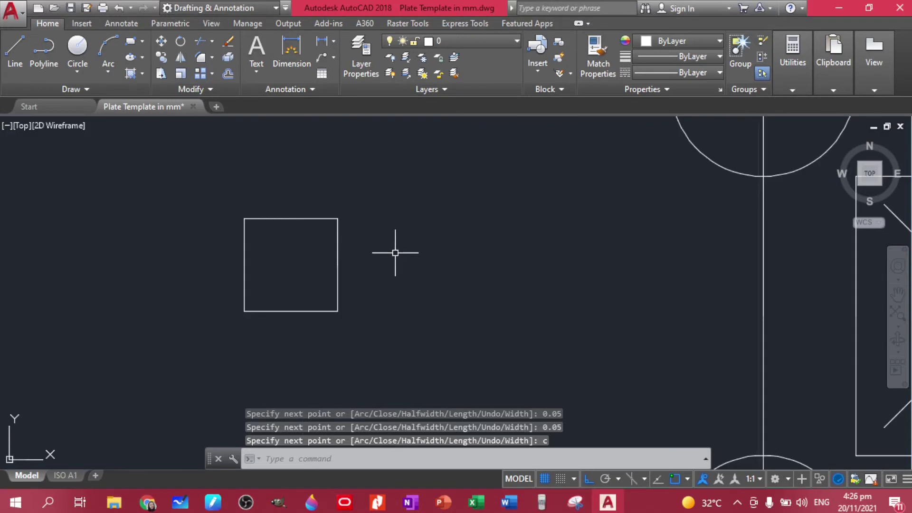
Step: Add a diagonal, a vertical line dropping from its midpoint, and a midpoint-to-top-right-corner line
click(15, 50)
click(244, 219)
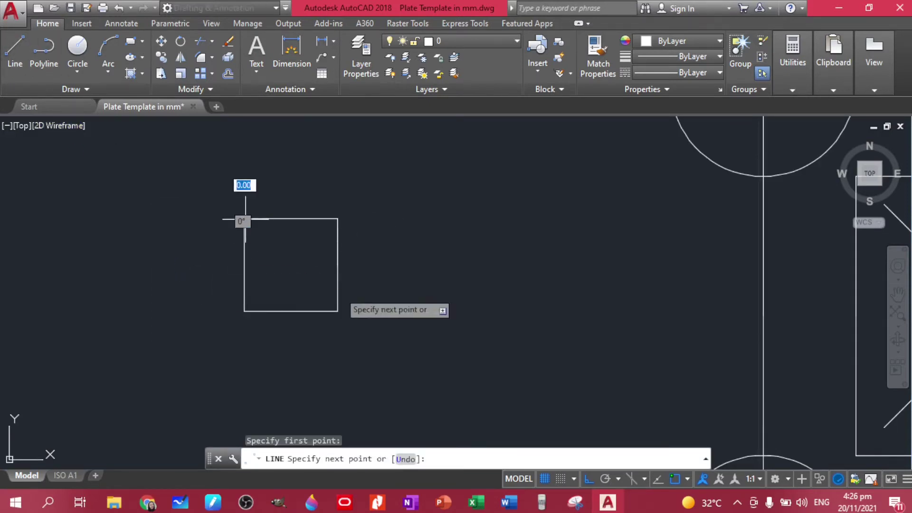
click(335, 310)
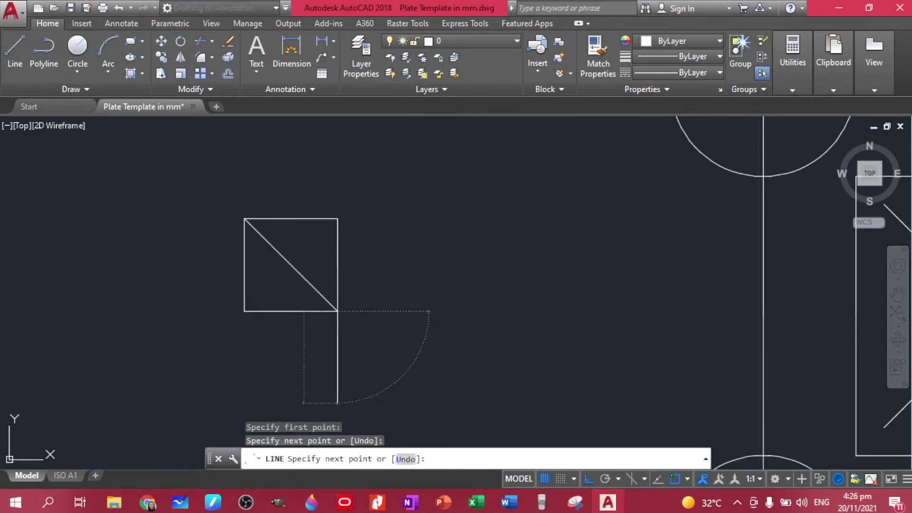
key(Return)
key(Return)
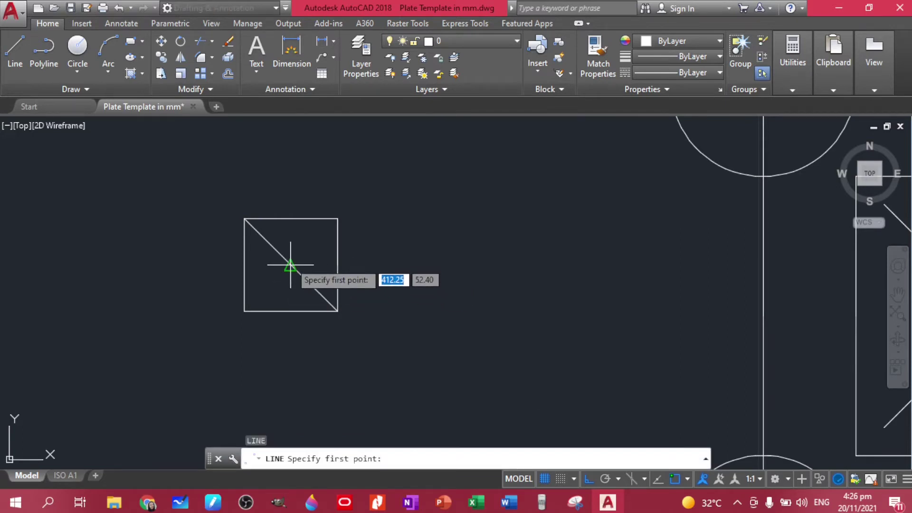
click(290, 264)
click(291, 381)
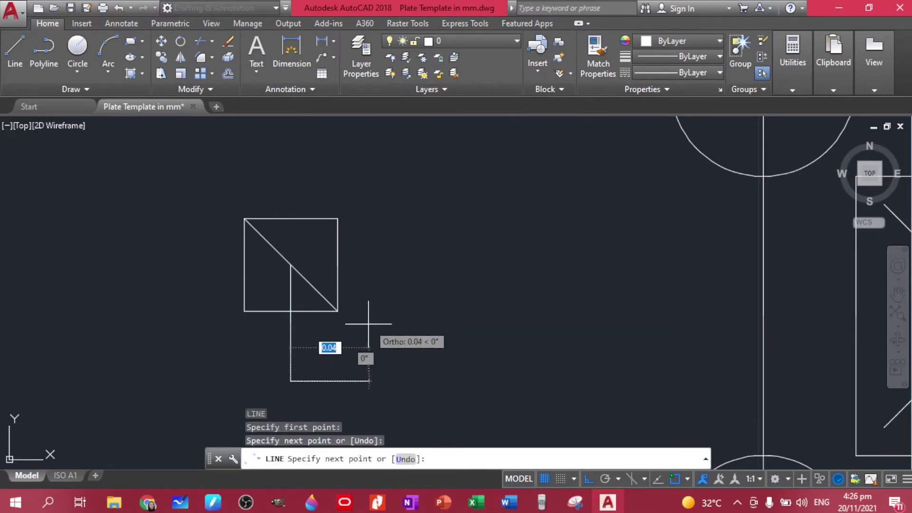
key(Return)
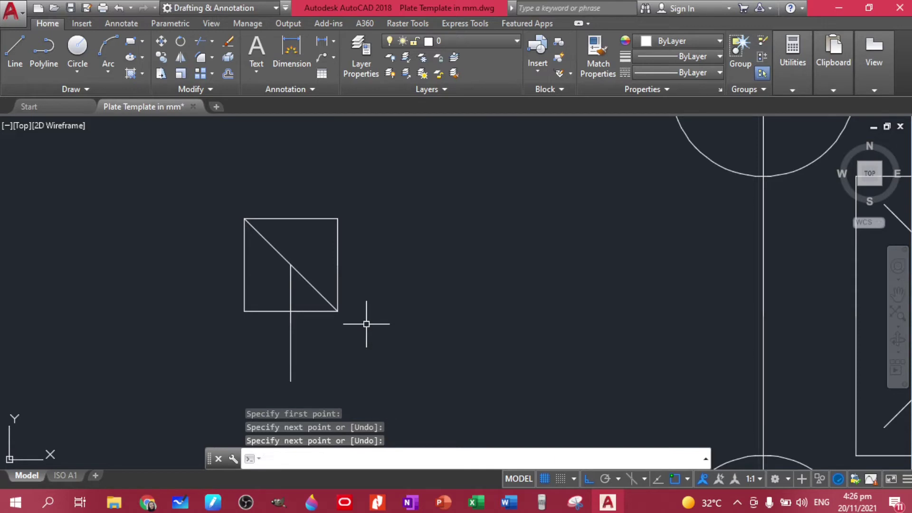
key(Return)
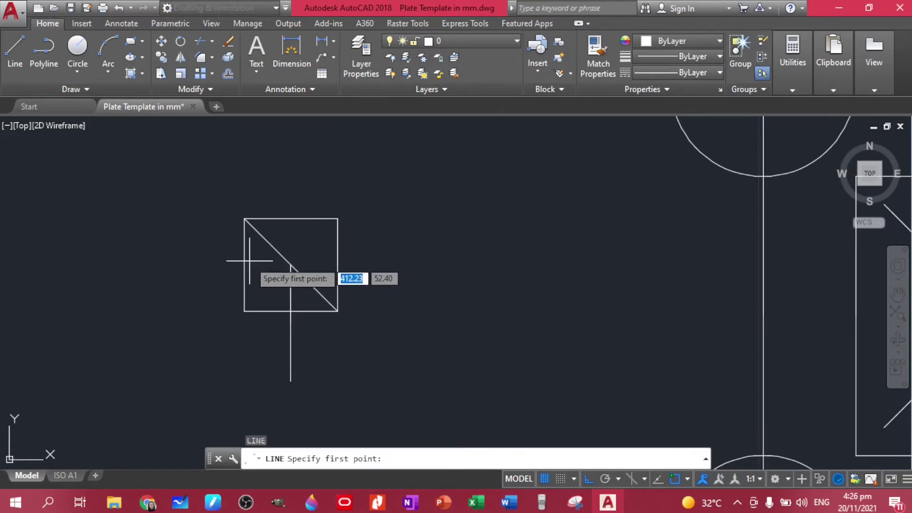
click(291, 265)
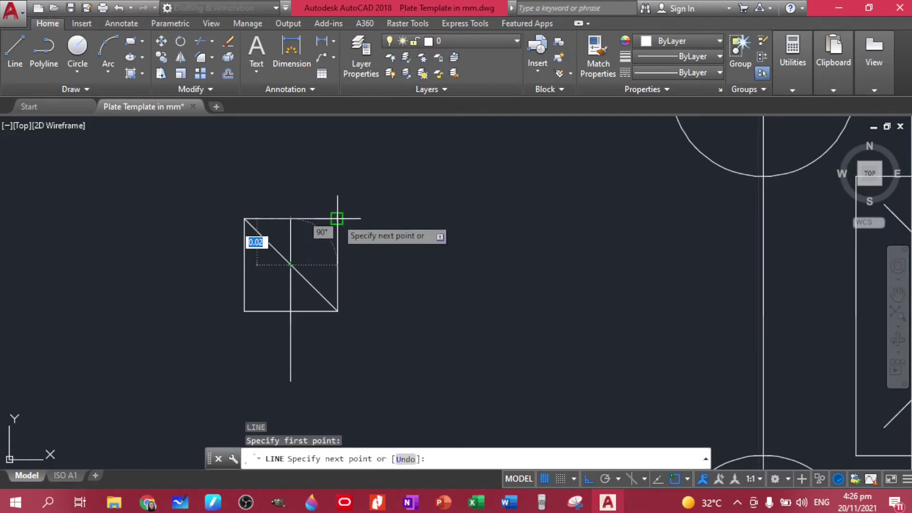
click(337, 219)
key(Return)
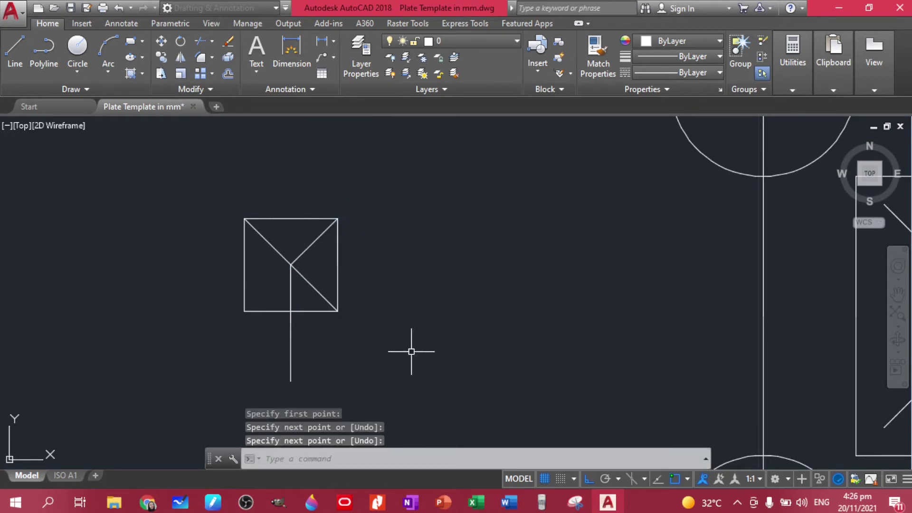
Step: Trim away the diagonal's lower-right half and the vertical tail below the square
key(Escape)
text(tr)
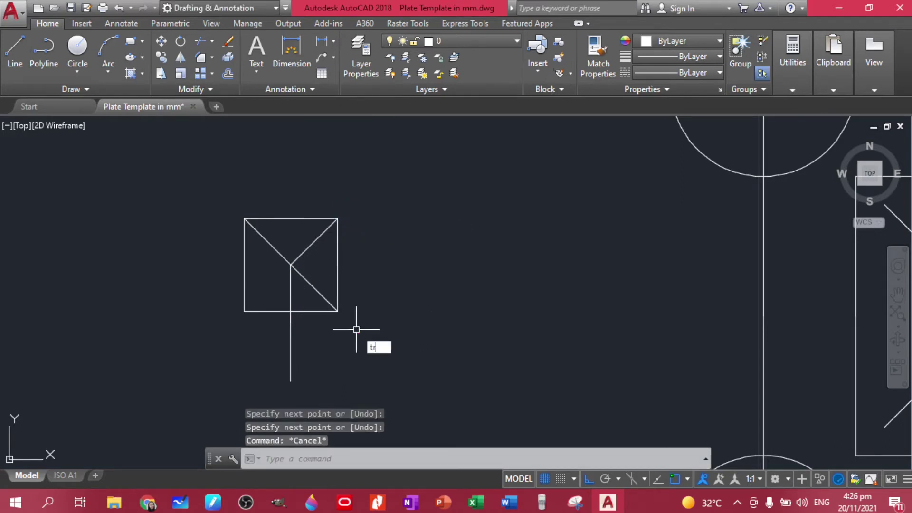
key(Return)
key(Return)
click(304, 278)
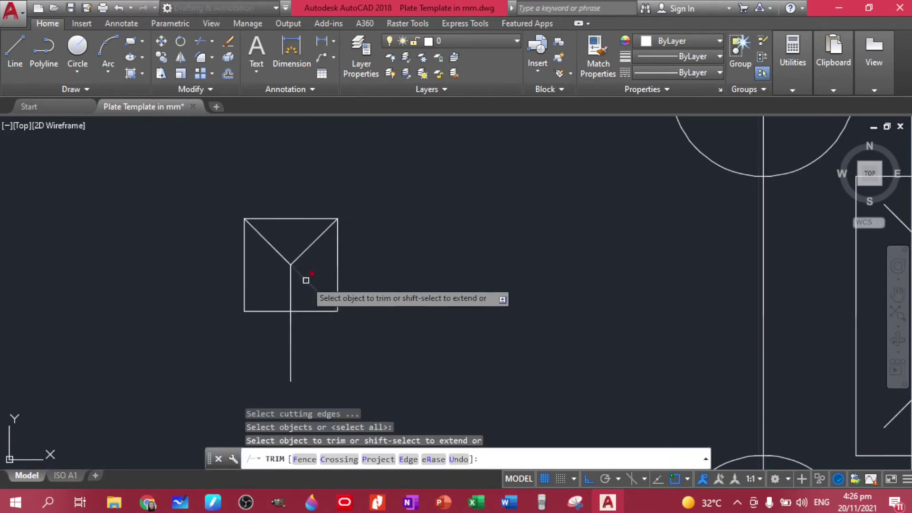
click(312, 322)
click(312, 358)
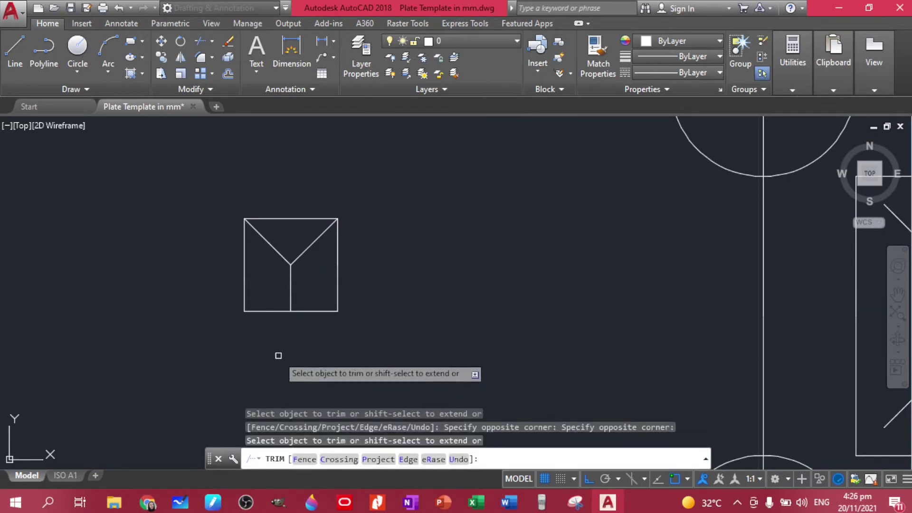
key(Escape)
Step: Erase the small square outline and pan back to centre the plate
click(319, 311)
key(Delete)
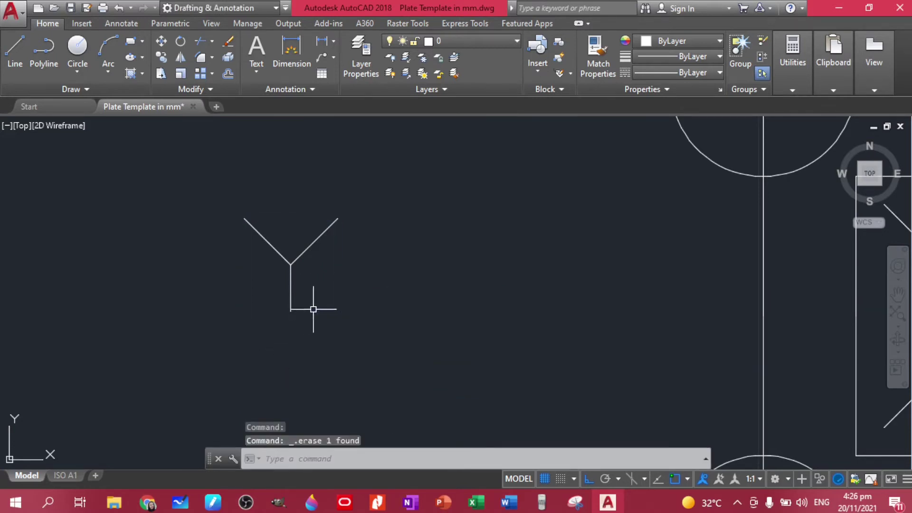
scroll(480, 295, down, 2)
middle_drag(480, 295, 387, 320)
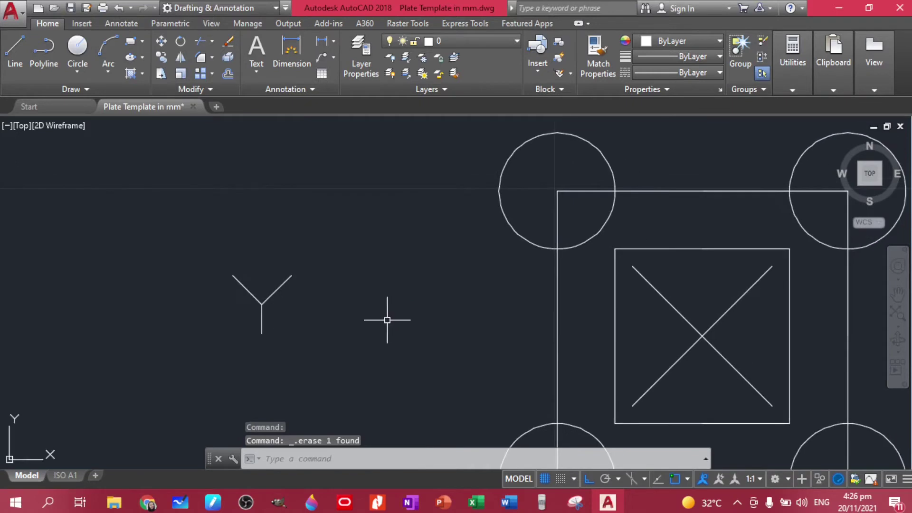
middle_drag(580, 210, 424, 214)
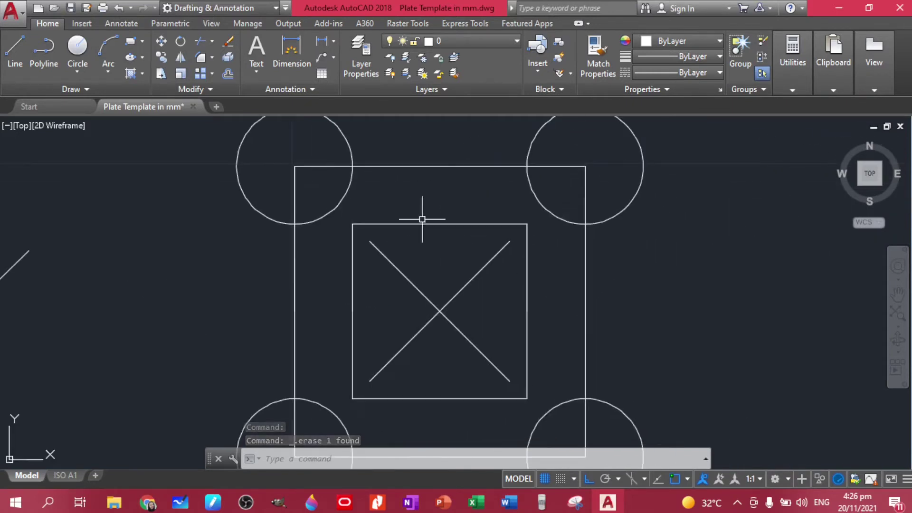
scroll(423, 214, down, 2)
Step: Trim the frame edges inside all four corner circles, then select the Y symbol
text(tr)
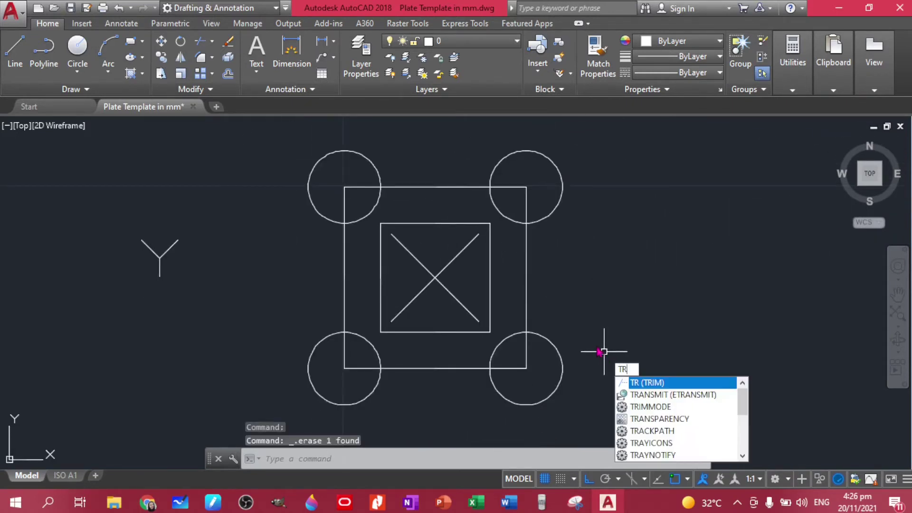
key(Return)
key(Return)
click(520, 186)
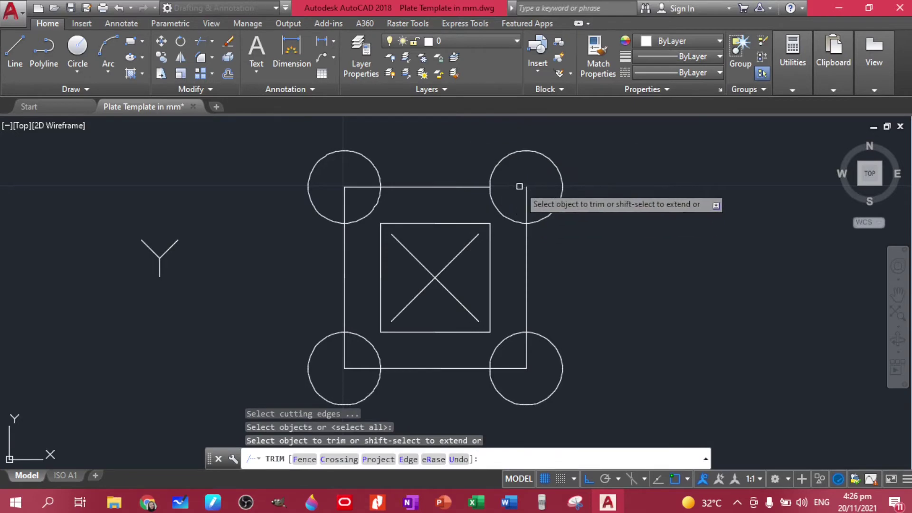
click(526, 196)
click(356, 179)
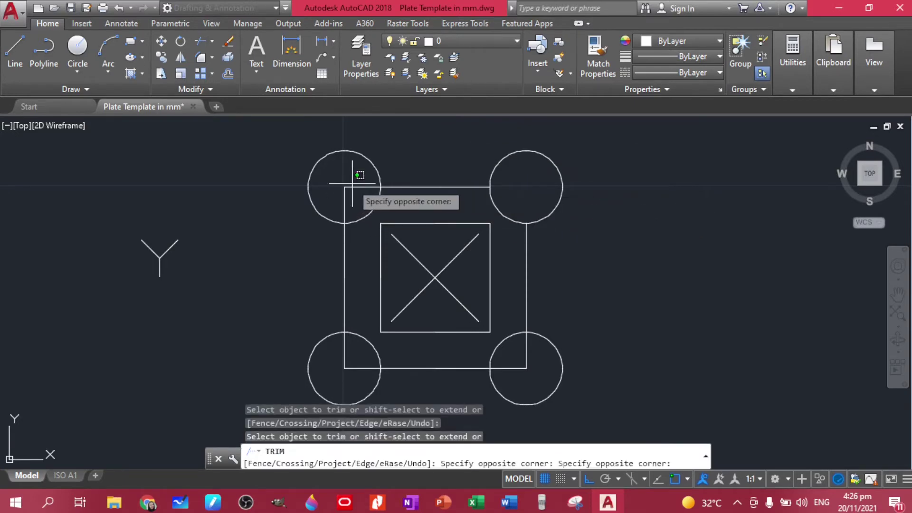
click(337, 216)
click(352, 377)
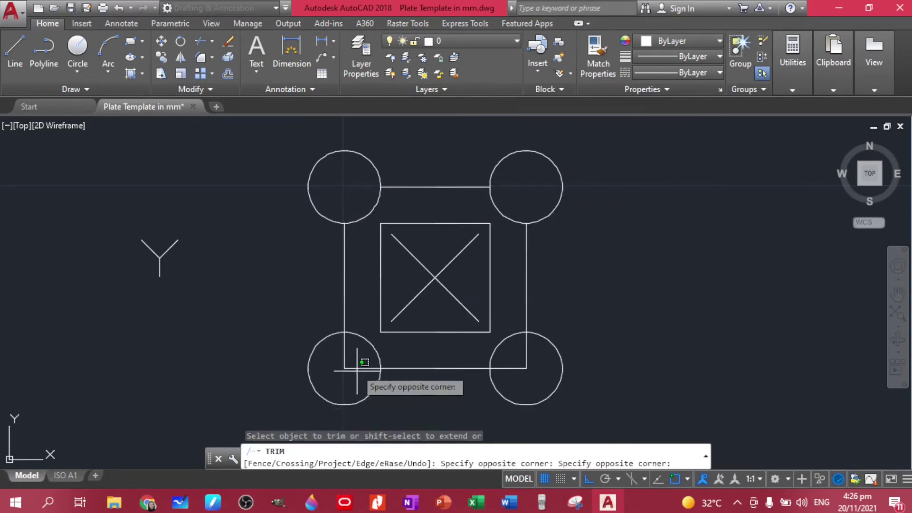
click(314, 346)
click(546, 364)
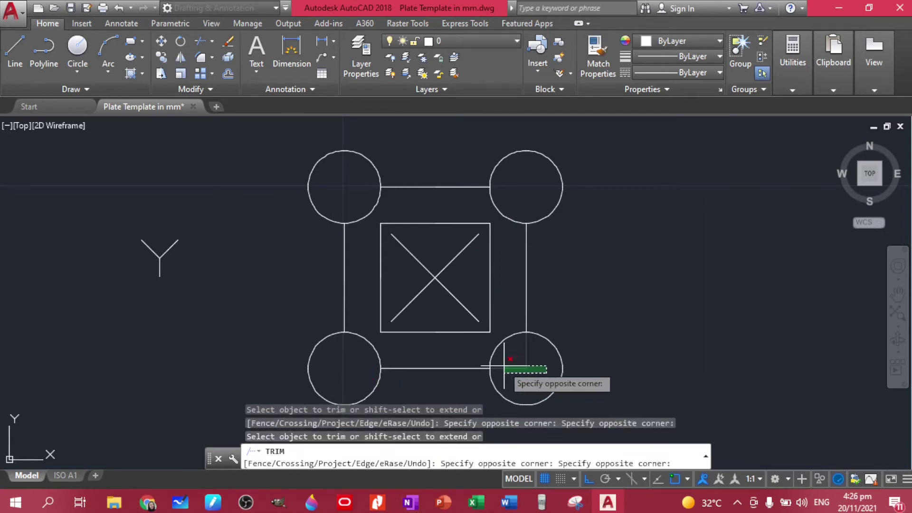
click(496, 376)
key(Escape)
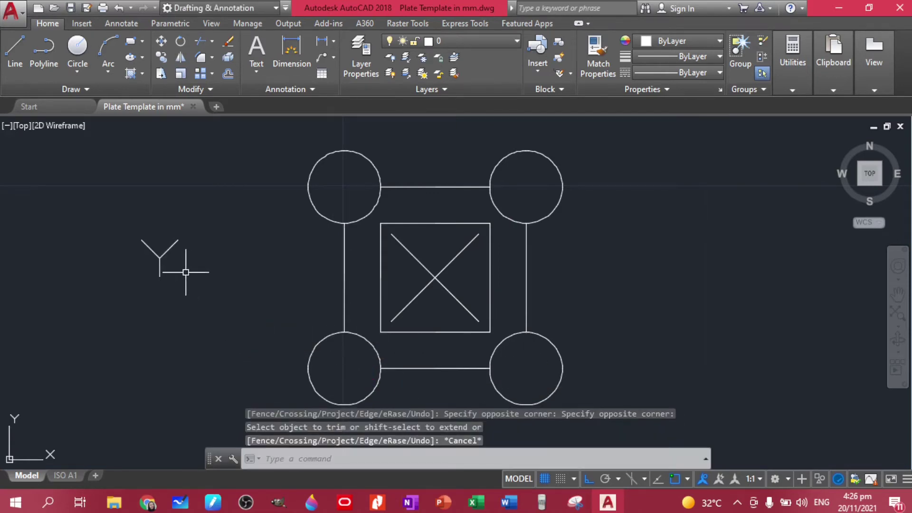
click(183, 265)
click(84, 216)
Step: Copy the Y symbol from its junction into the centres of the two upper corner circles
text(CP)
key(Return)
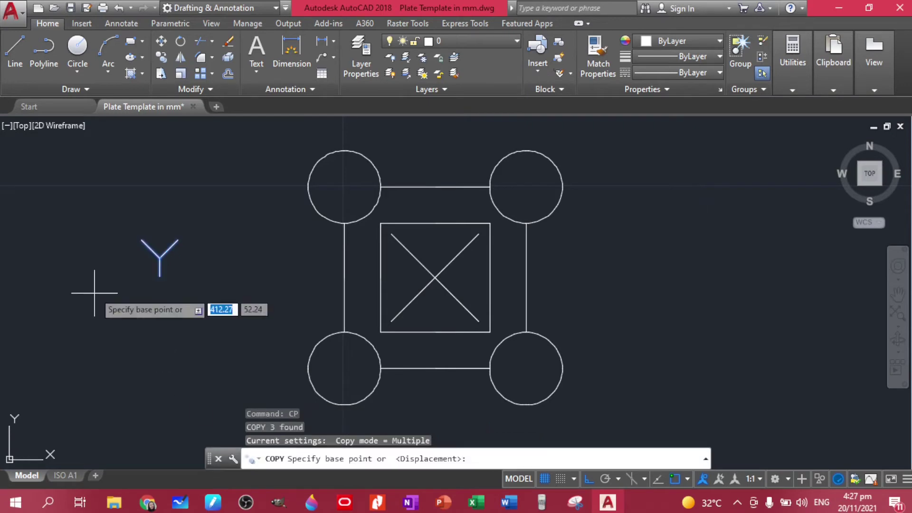
scroll(159, 257, up, 8)
click(169, 252)
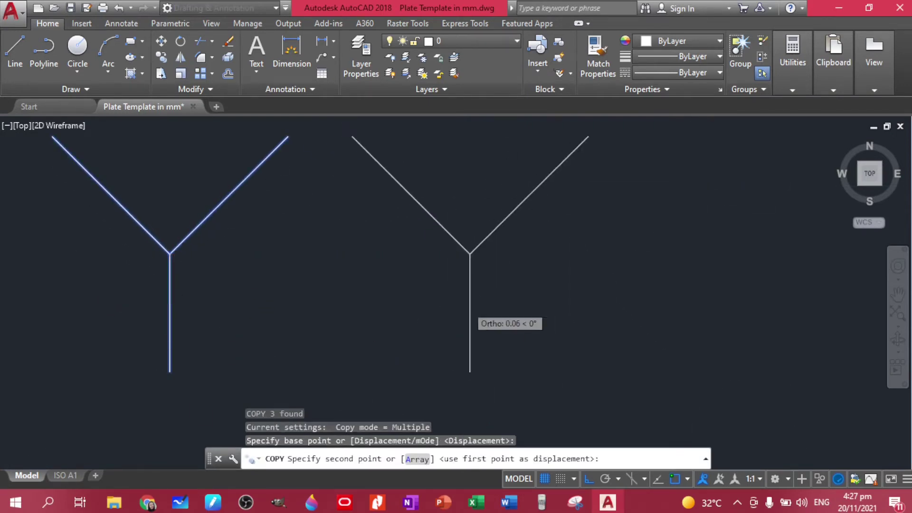
scroll(473, 301, down, 6)
scroll(496, 279, up, 2)
middle_drag(501, 263, 102, 320)
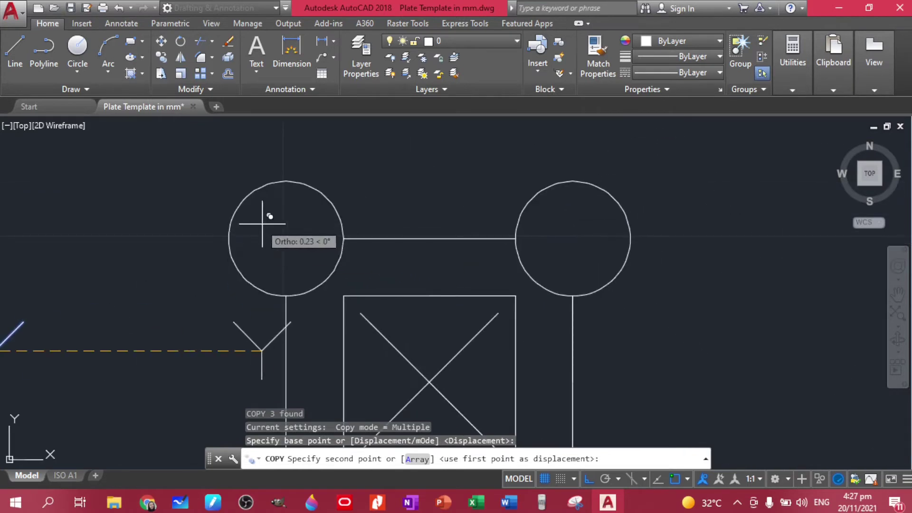
click(286, 238)
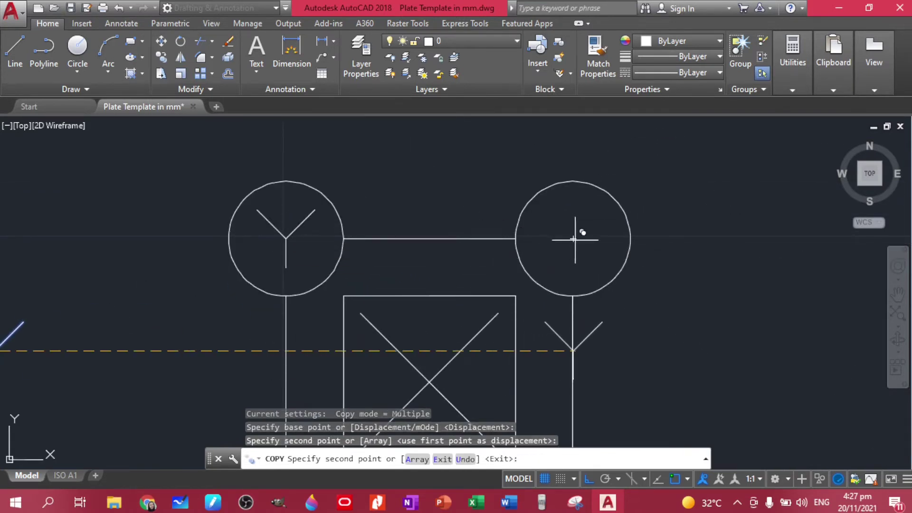
middle_drag(580, 234, 433, 228)
click(433, 228)
Step: Place Y copies in both lower circles' centres, then delete the original Y
scroll(399, 275, down, 4)
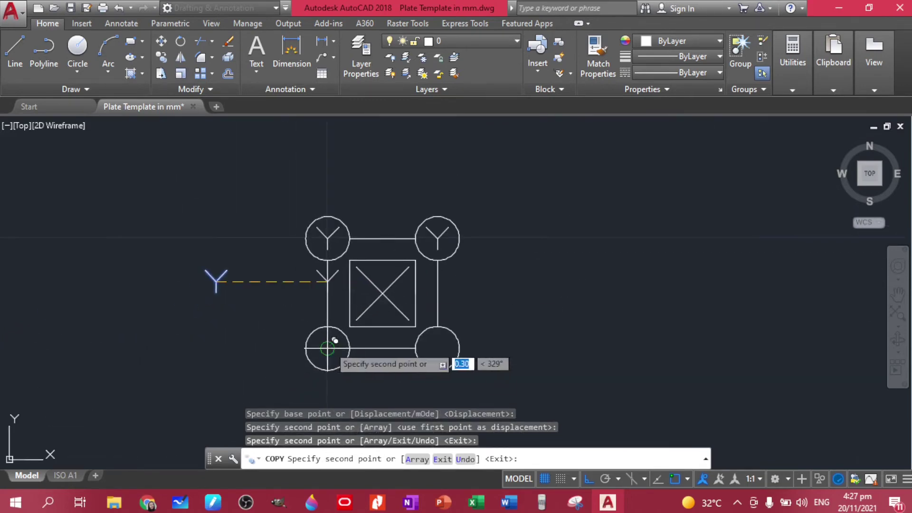
click(327, 348)
click(437, 348)
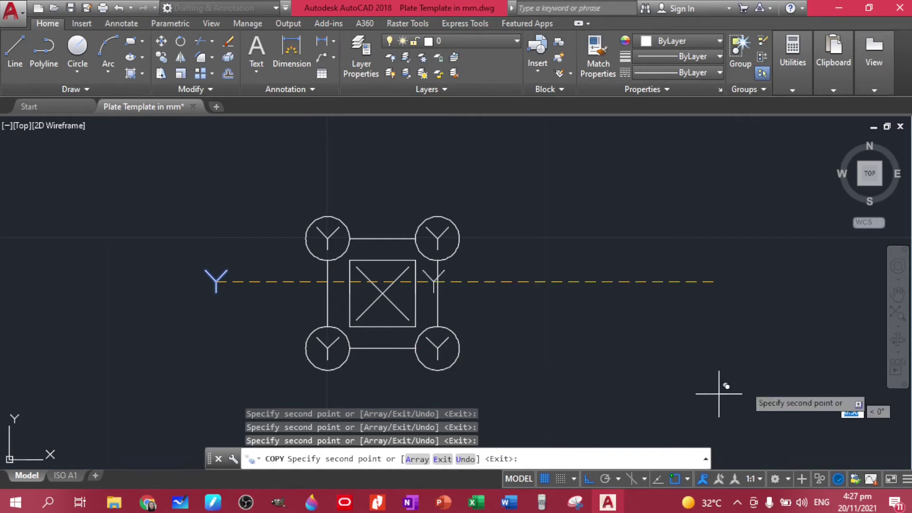
key(Escape)
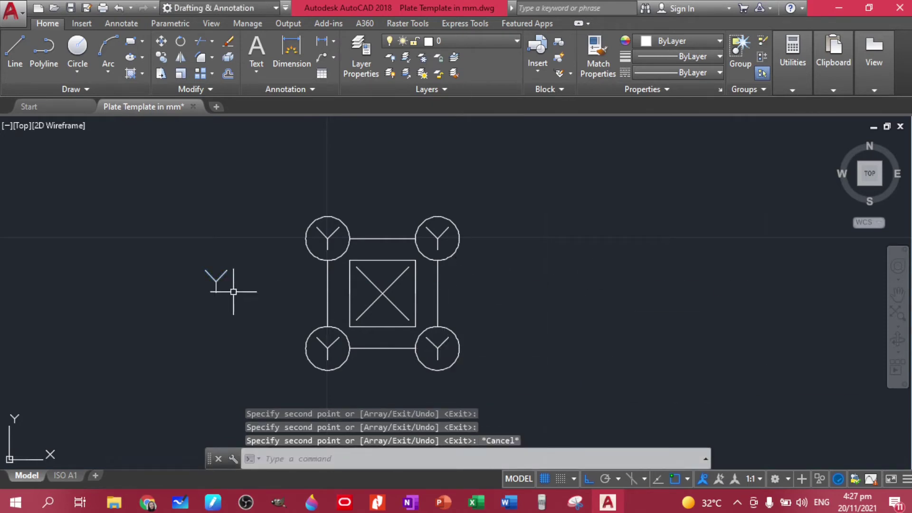
click(245, 306)
key(Delete)
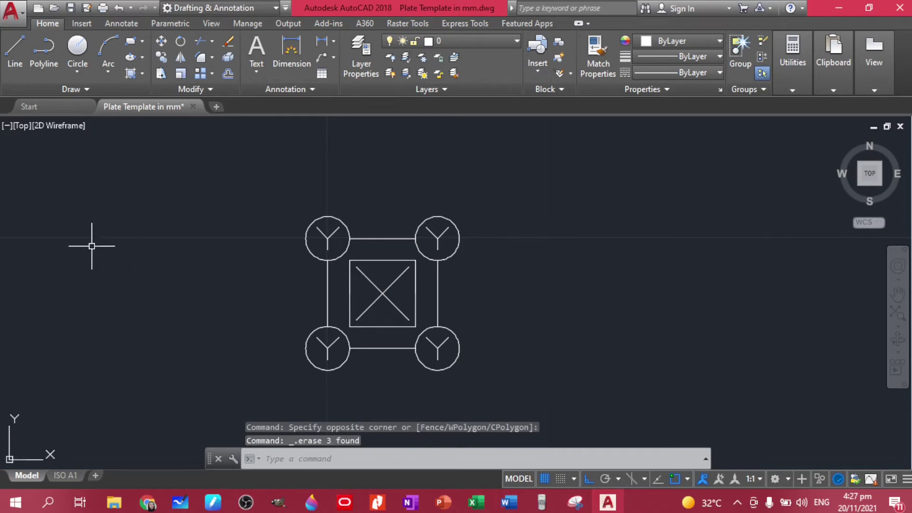
Step: Copy the finished plate tile to its right, then bring up the exercise sheet PDF
scroll(647, 259, down, 4)
middle_drag(646, 259, 439, 325)
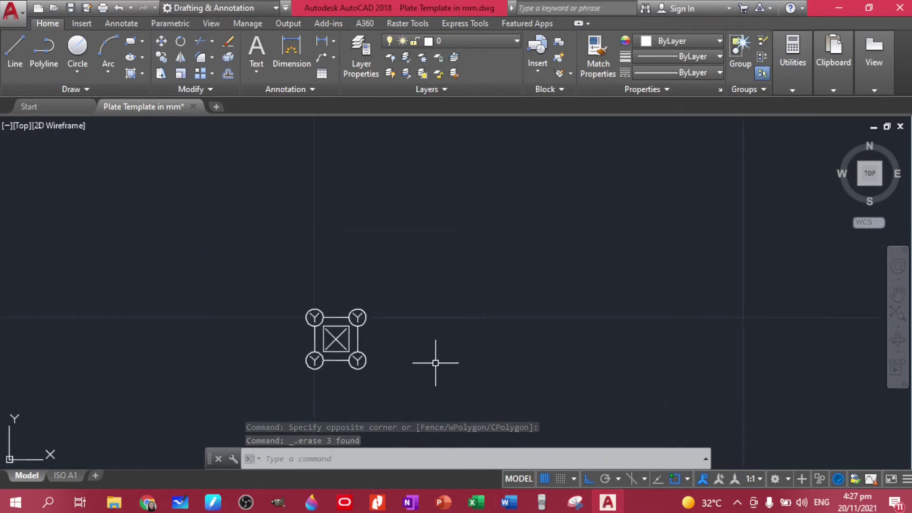
click(399, 392)
click(269, 301)
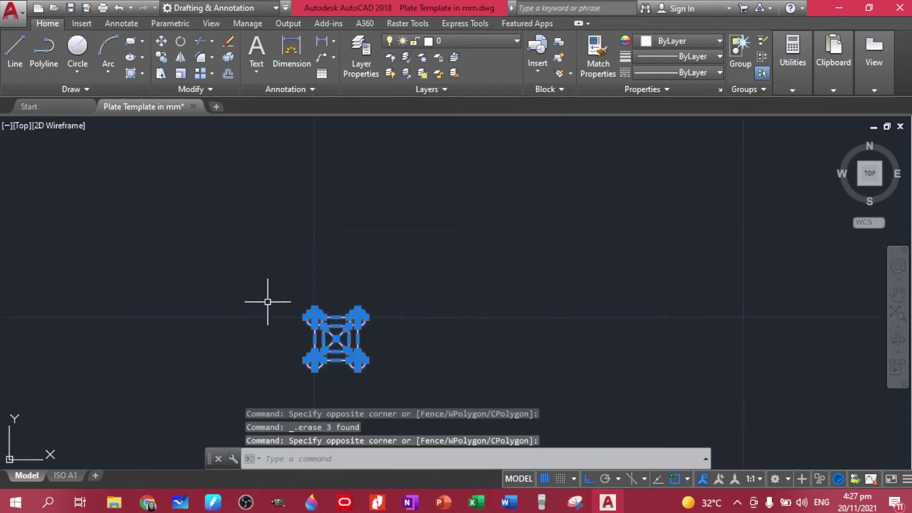
text(cp)
key(Return)
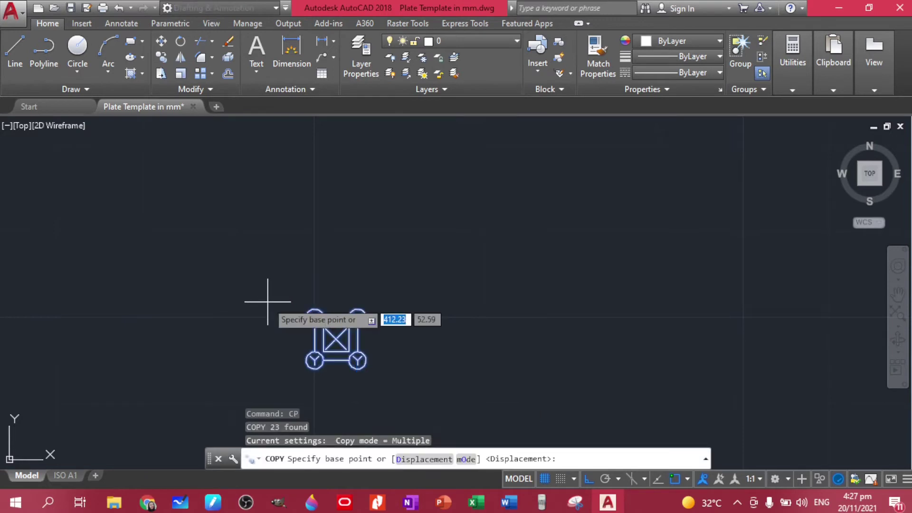
click(336, 339)
key(Escape)
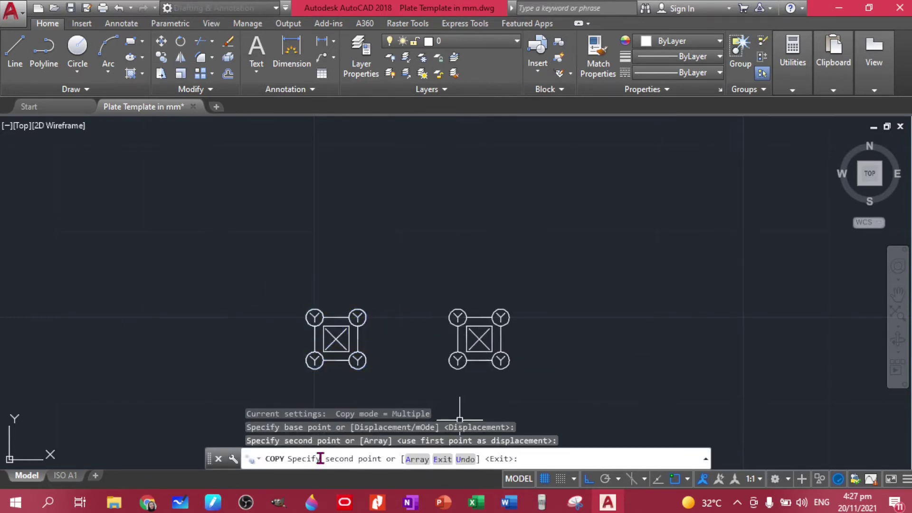
click(377, 502)
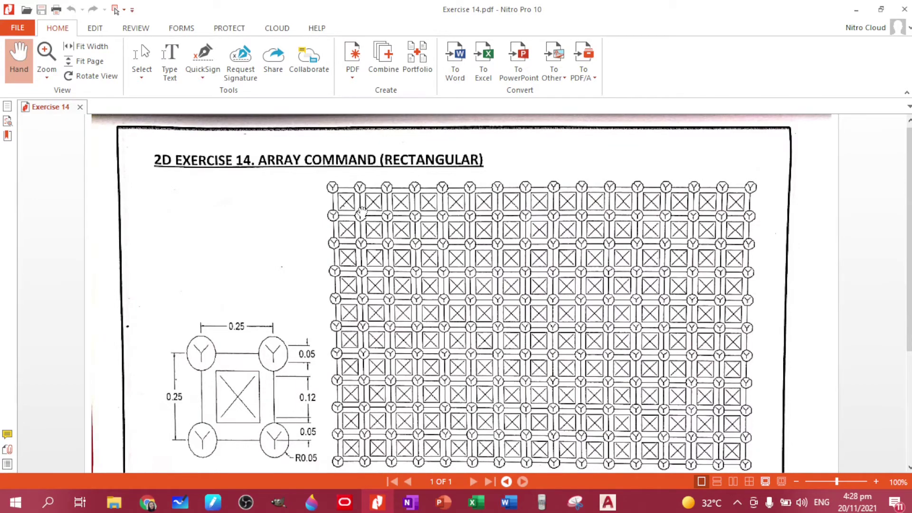
Step: Scroll the Exercise 14 sheet down to the ARRAY notes, then return to AutoCAD
scroll(354, 200, down, 1)
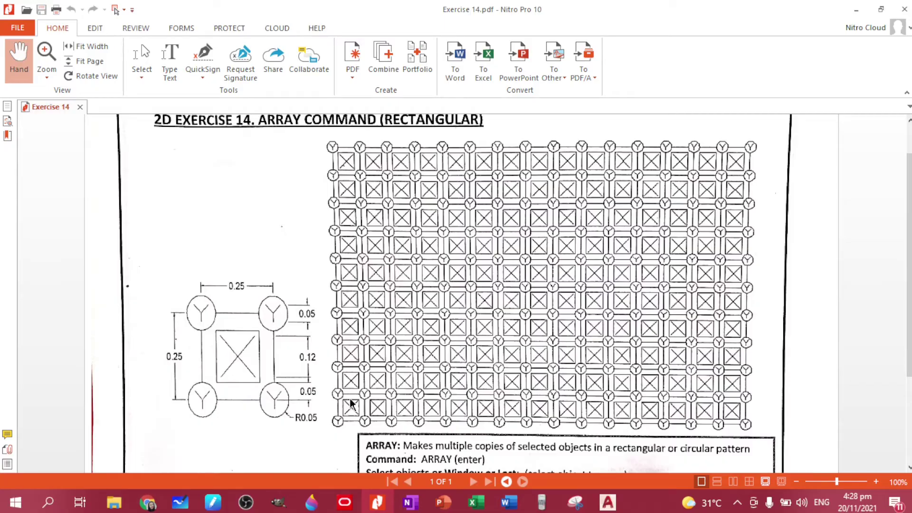
click(608, 502)
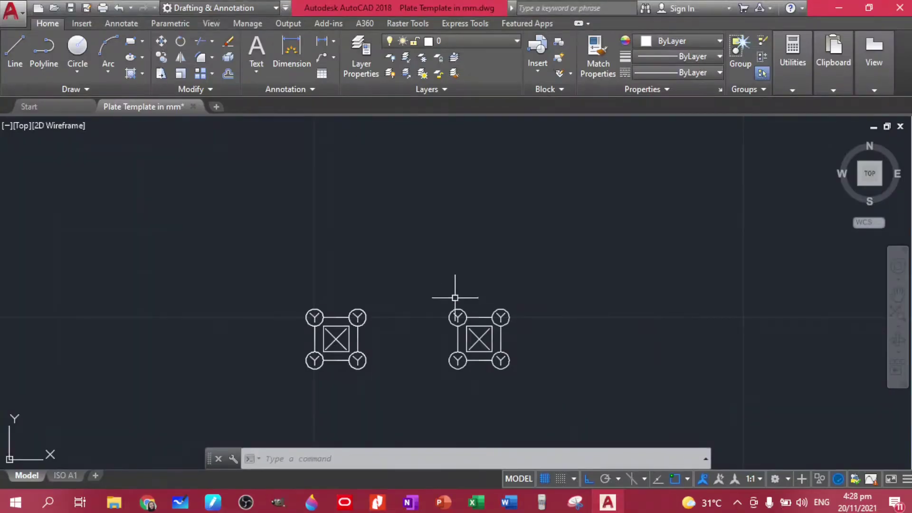
Step: Make a rectangular array of the right-hand tile with 15 columns and 10 rows
click(556, 400)
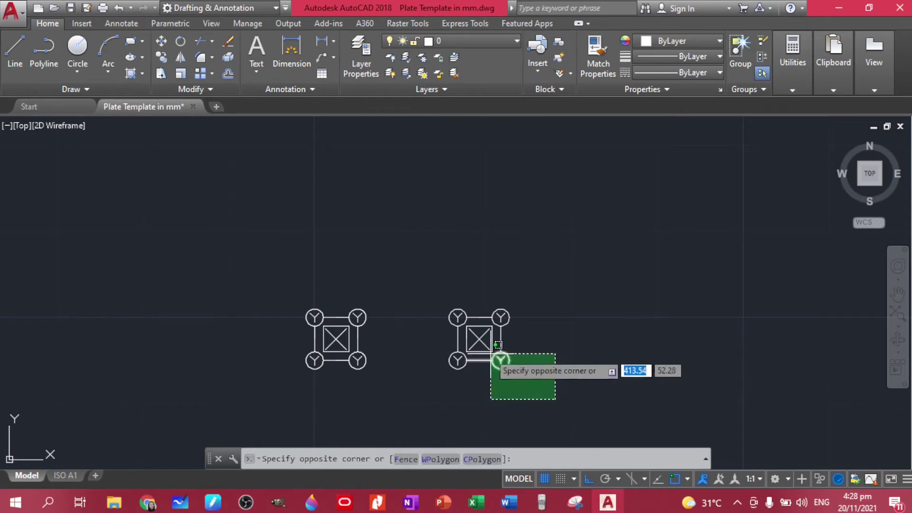
click(437, 282)
click(213, 73)
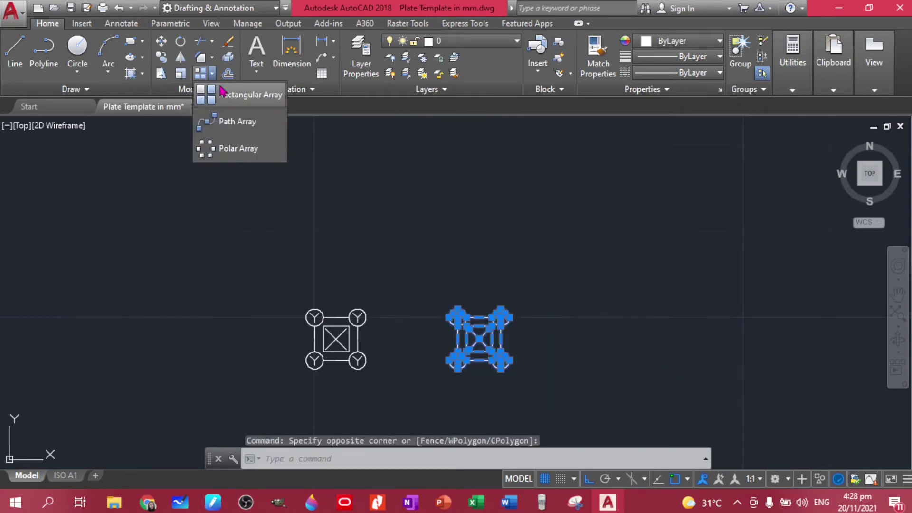
click(211, 92)
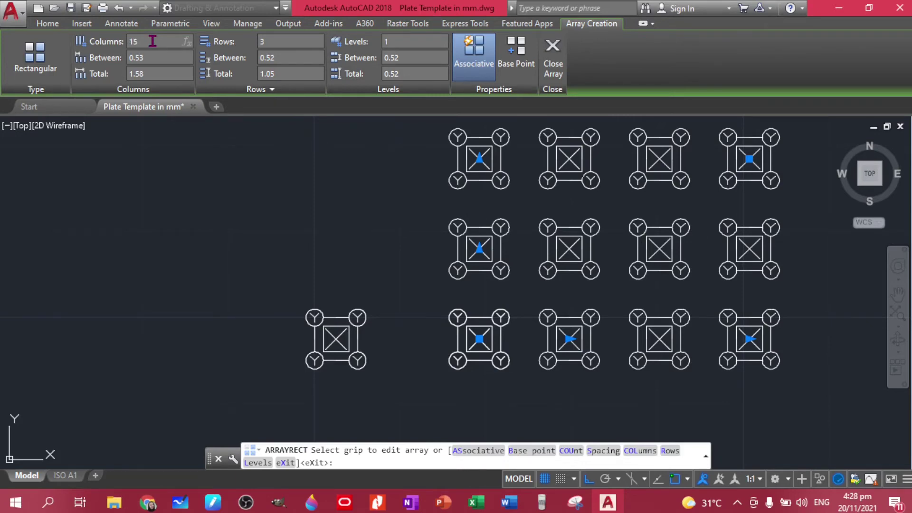
key(Return)
click(287, 41)
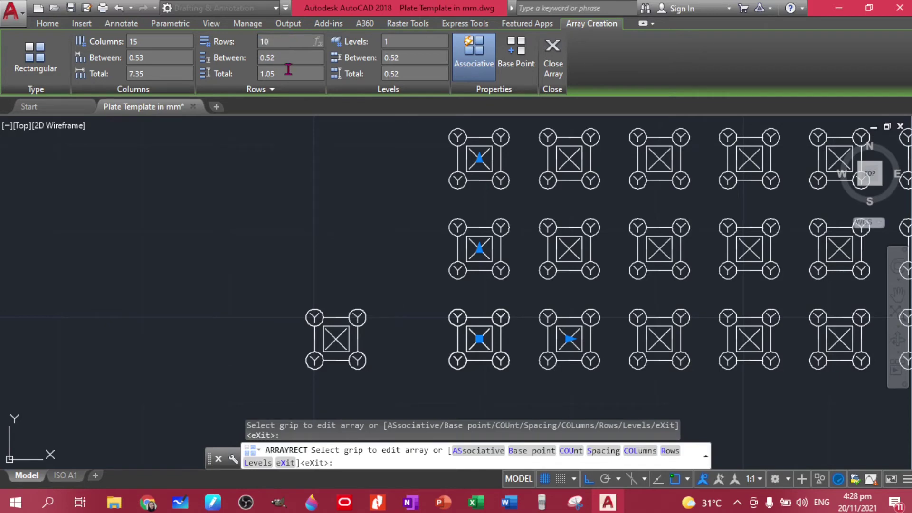
key(Return)
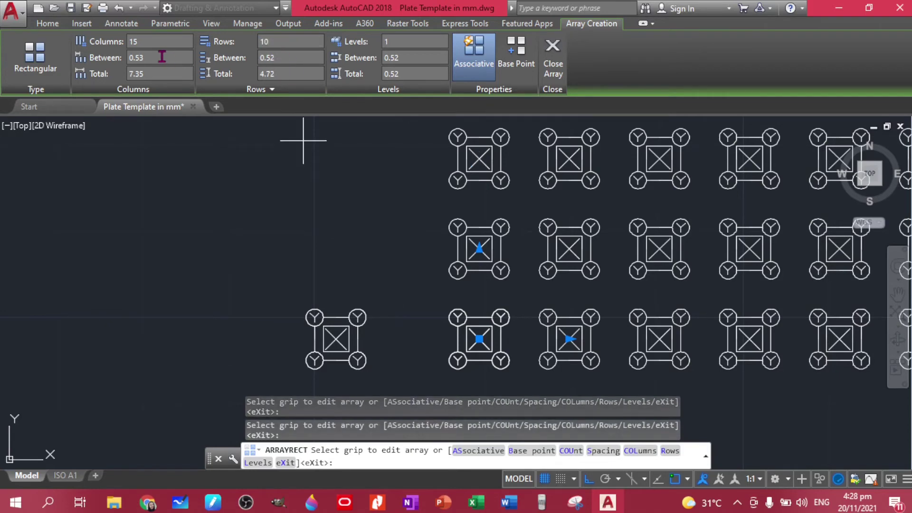
click(162, 57)
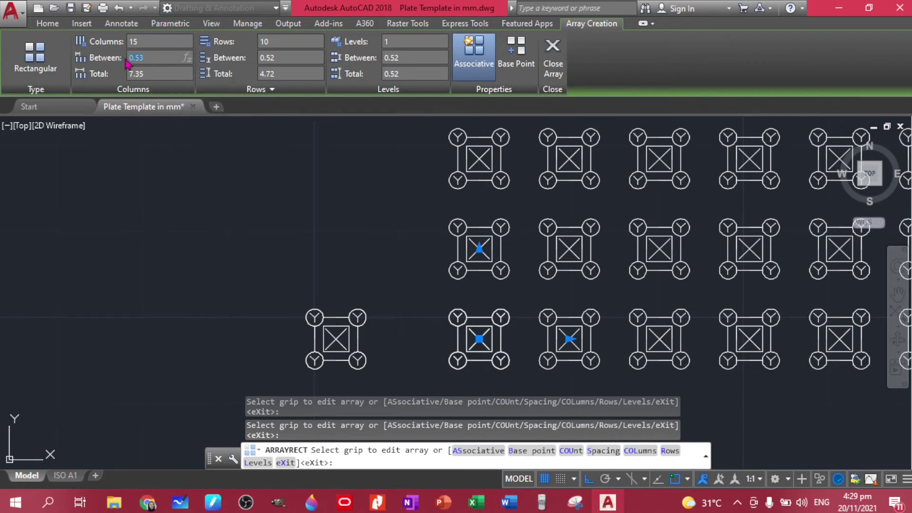
Step: Set 0.25 spacing between columns and between rows, and close the array
text(0.25)
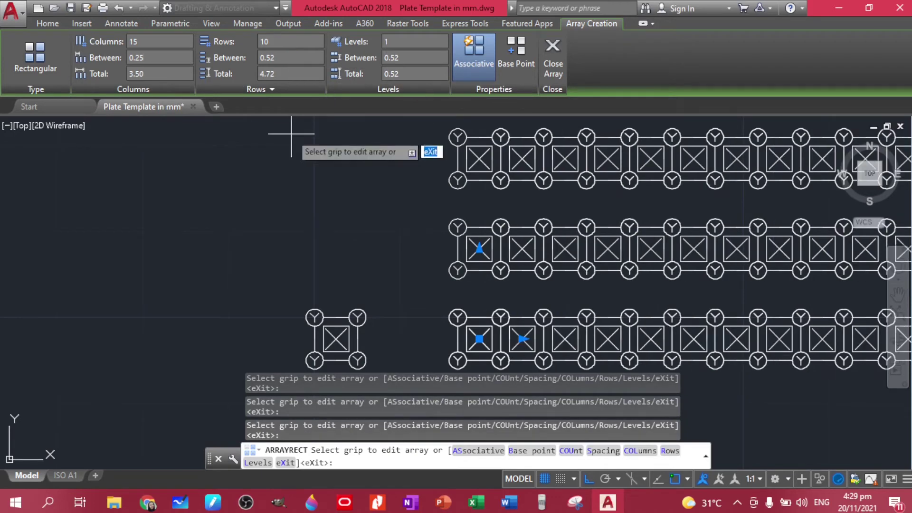
click(284, 58)
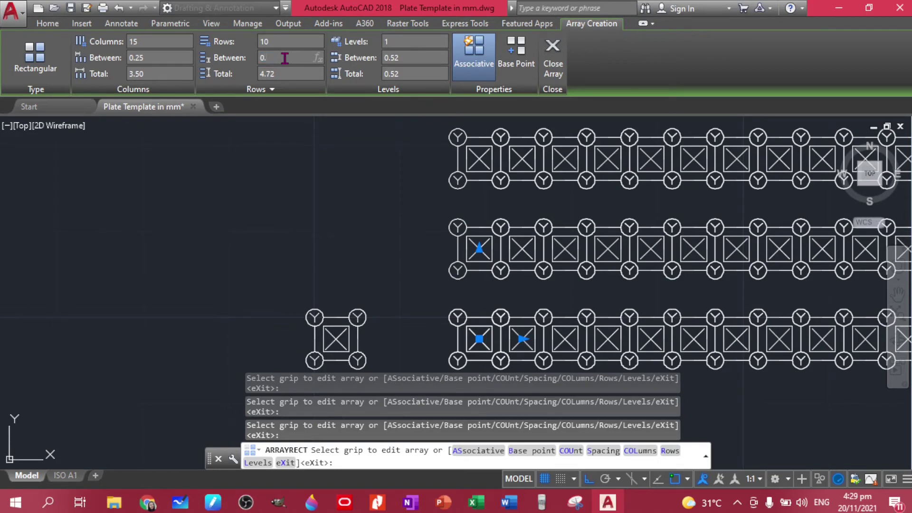
key(Return)
scroll(383, 243, down, 2)
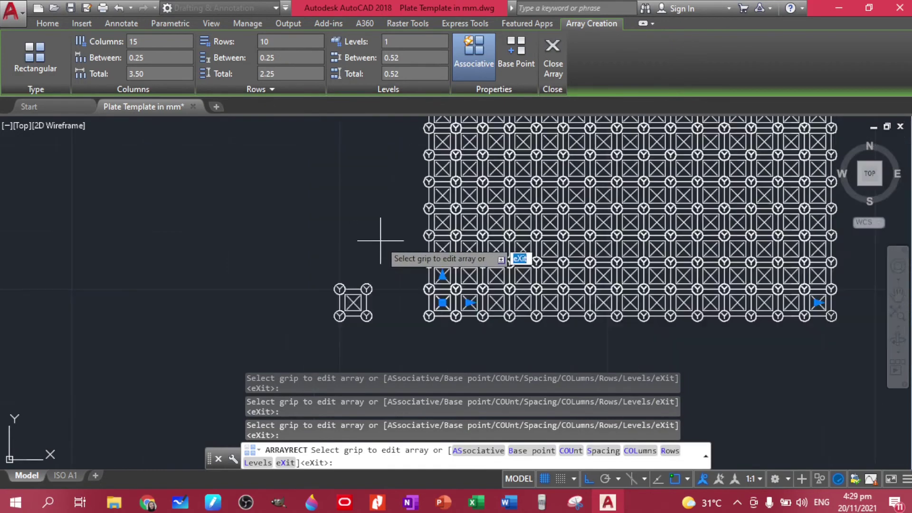
middle_drag(380, 234, 305, 286)
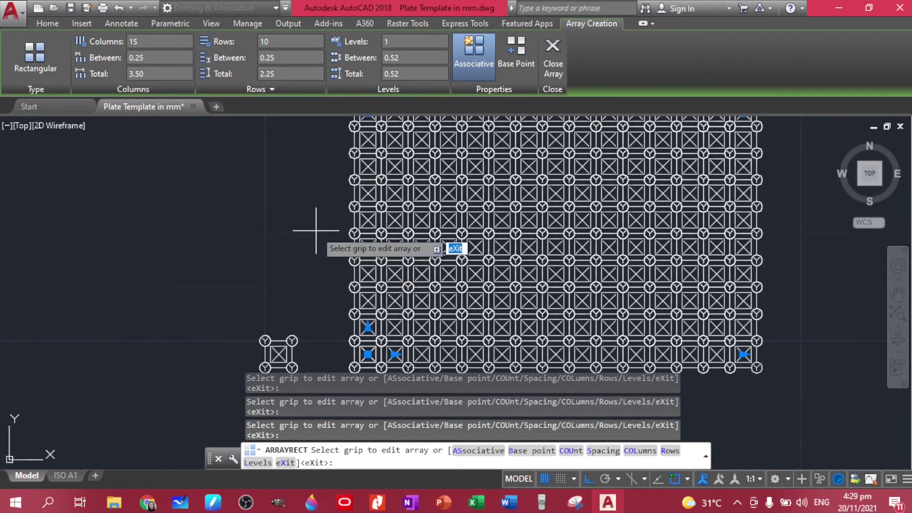
scroll(316, 229, down, 1)
scroll(315, 229, up, 1)
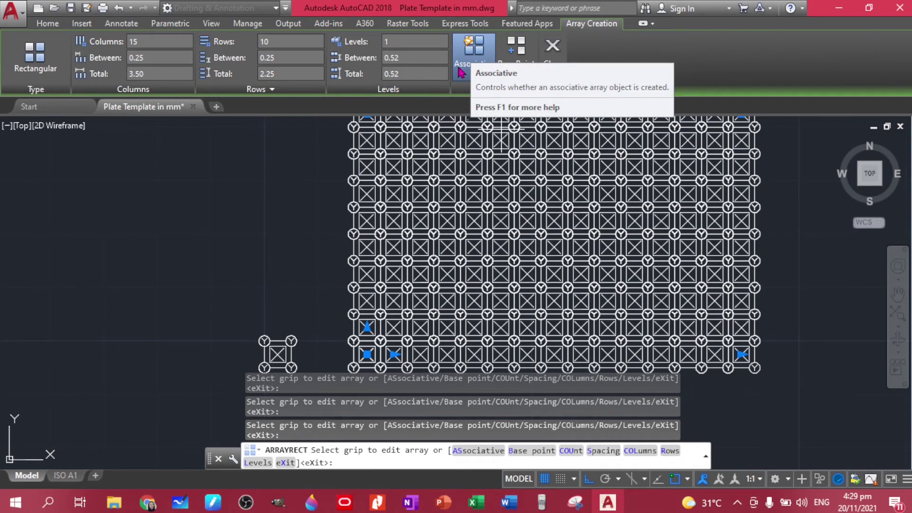
click(553, 50)
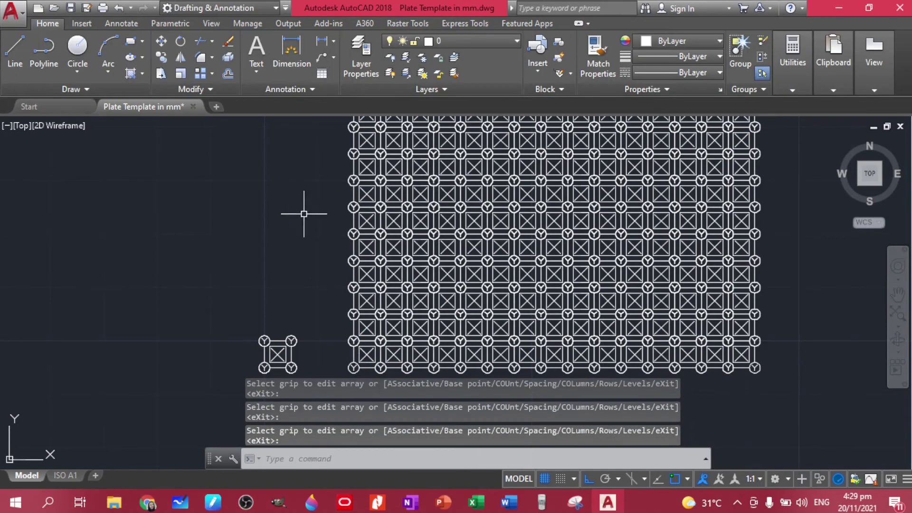
scroll(304, 214, down, 4)
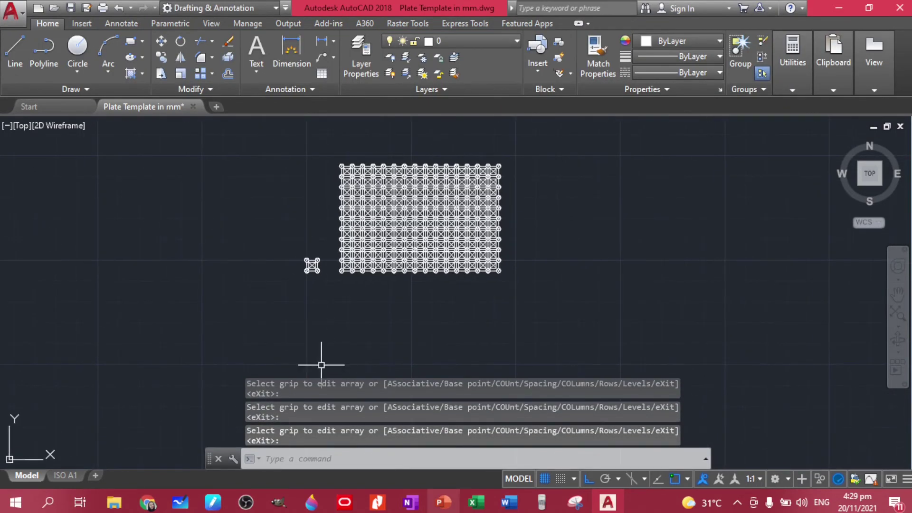
key(alt+Tab)
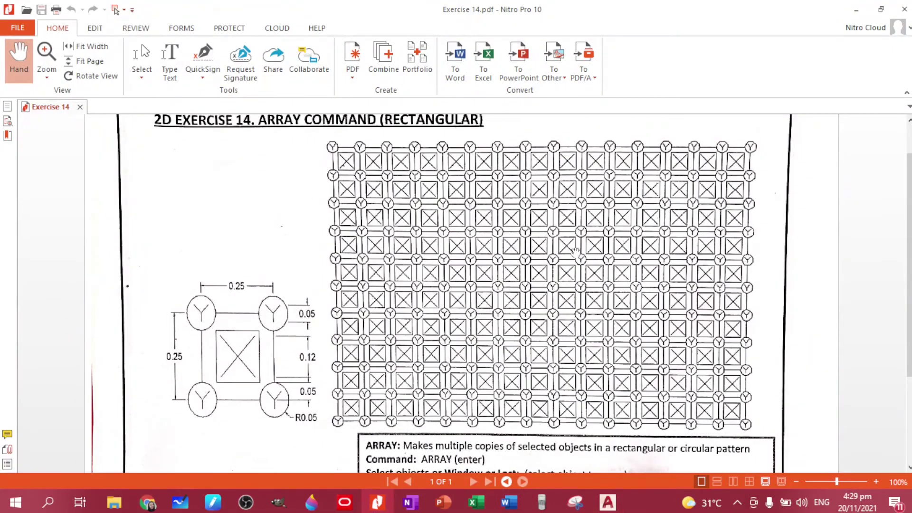
key(alt+Tab)
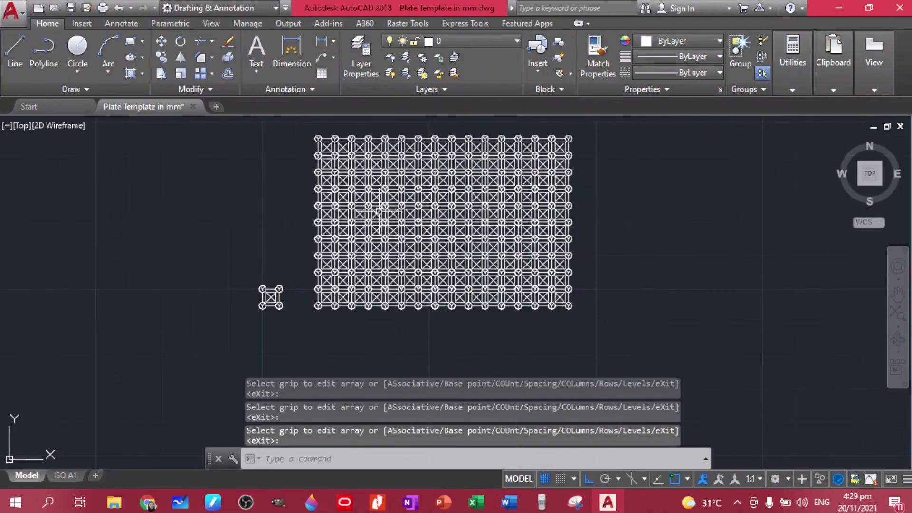
scroll(379, 213, up, 3)
scroll(361, 214, down, 1)
scroll(200, 310, up, 1)
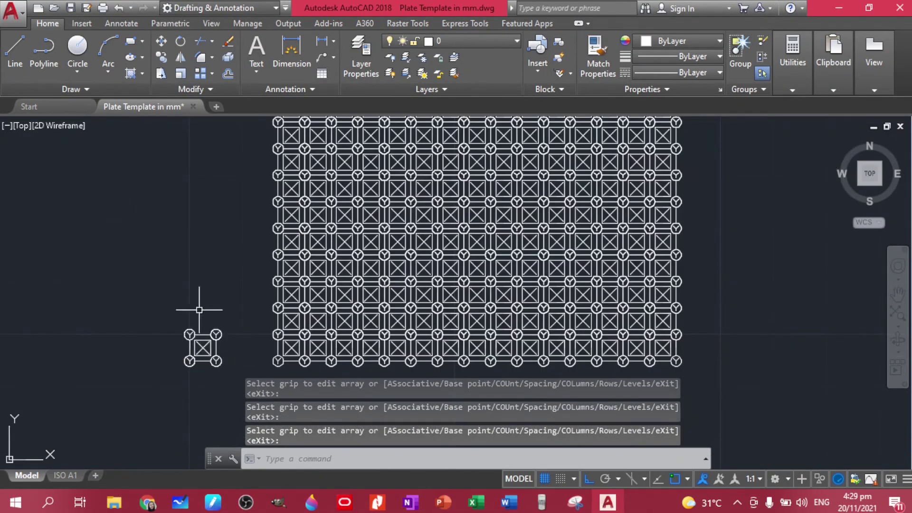
Step: Scale the whole tile array by 0.5 about its lower-right corner
click(701, 375)
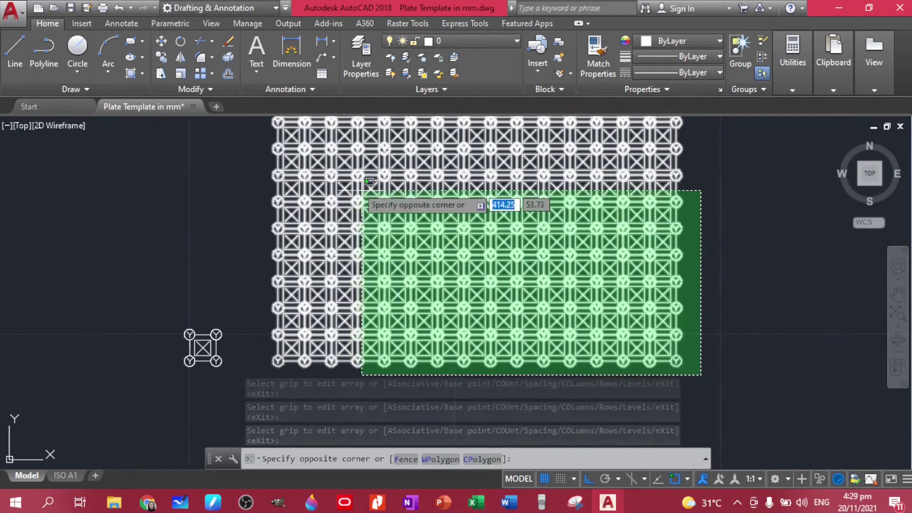
click(294, 152)
middle_drag(260, 163, 273, 206)
click(47, 23)
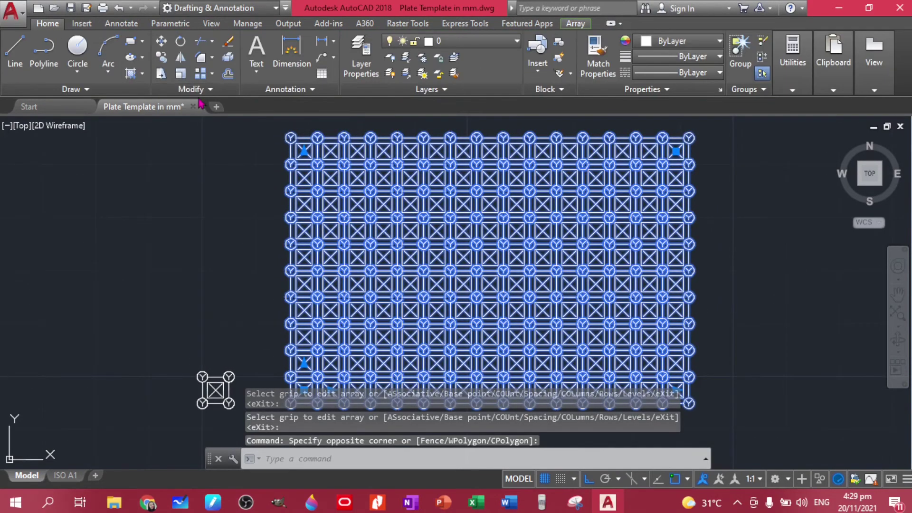
click(181, 73)
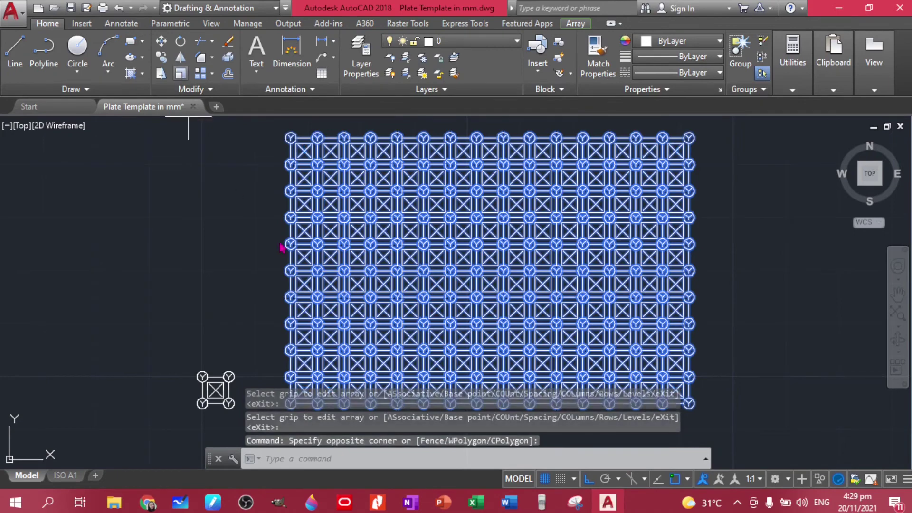
click(689, 404)
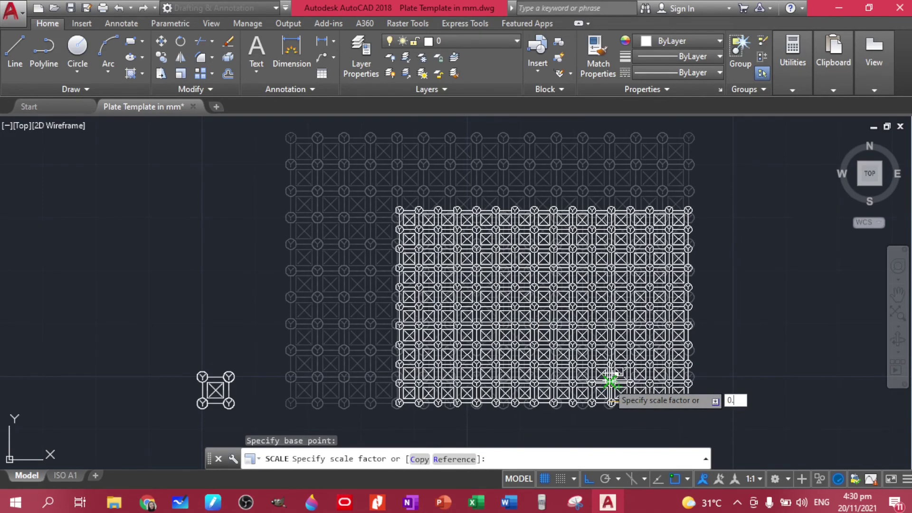
text(0.5)
key(Return)
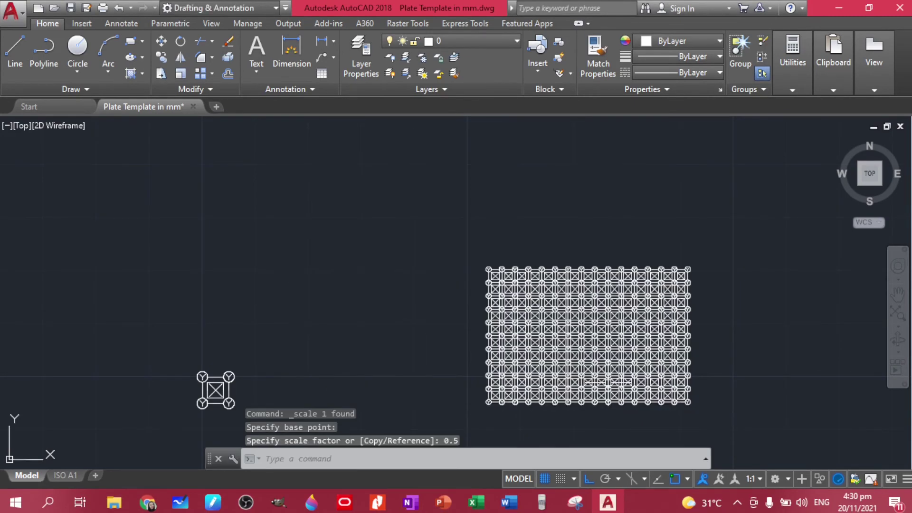
Step: Move the single tile closer to the array with the M command
click(240, 417)
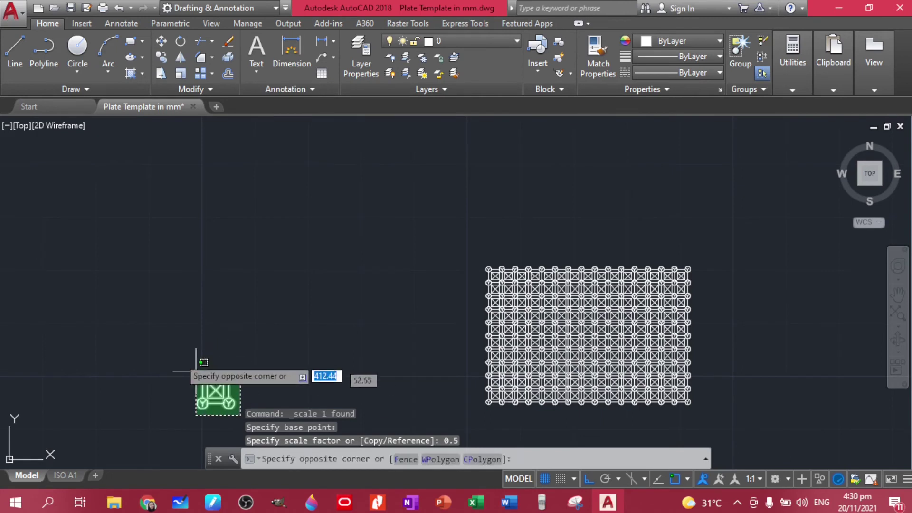
click(179, 357)
text(m)
key(Return)
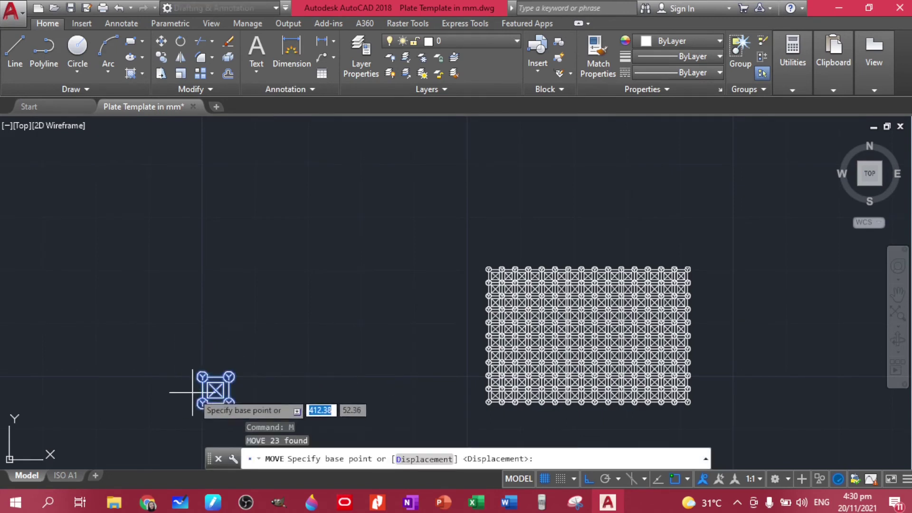
click(215, 391)
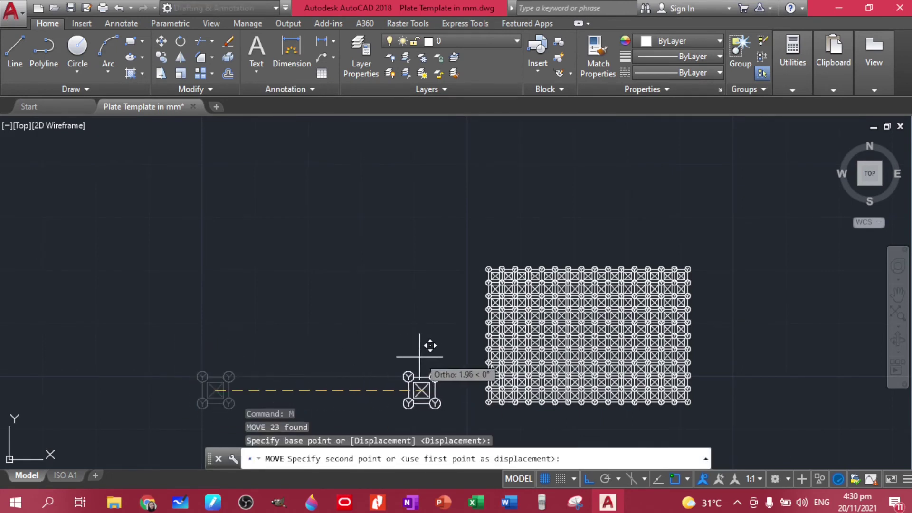
click(400, 356)
Step: Move the tile again with Ortho off so it sits just left of the array
scroll(435, 371, up, 3)
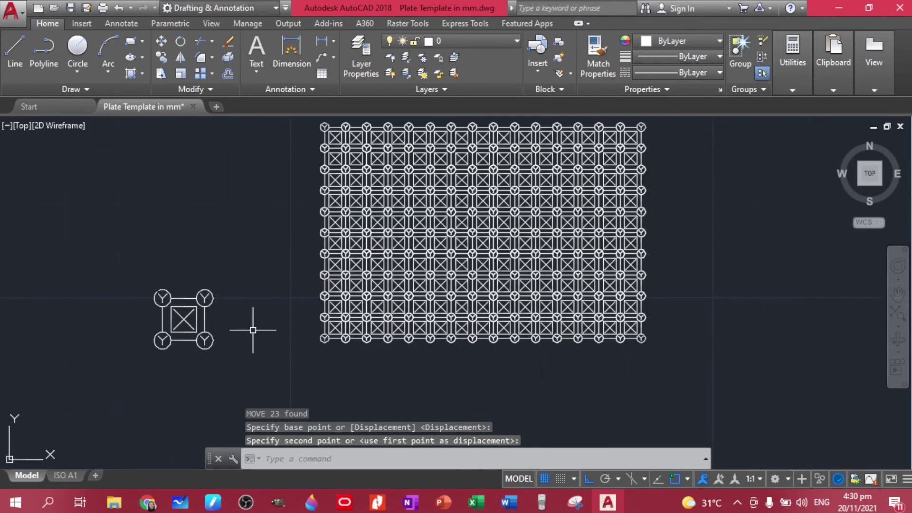
click(227, 361)
click(81, 245)
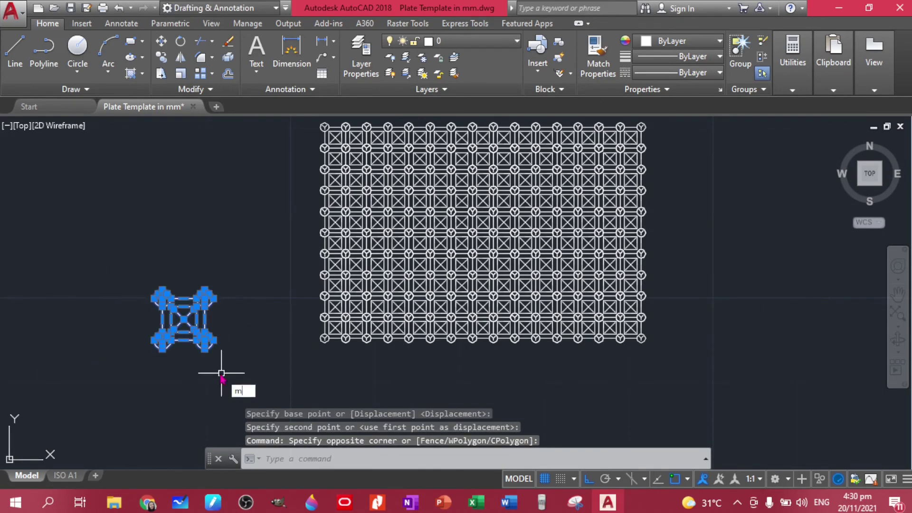
key(Return)
click(184, 319)
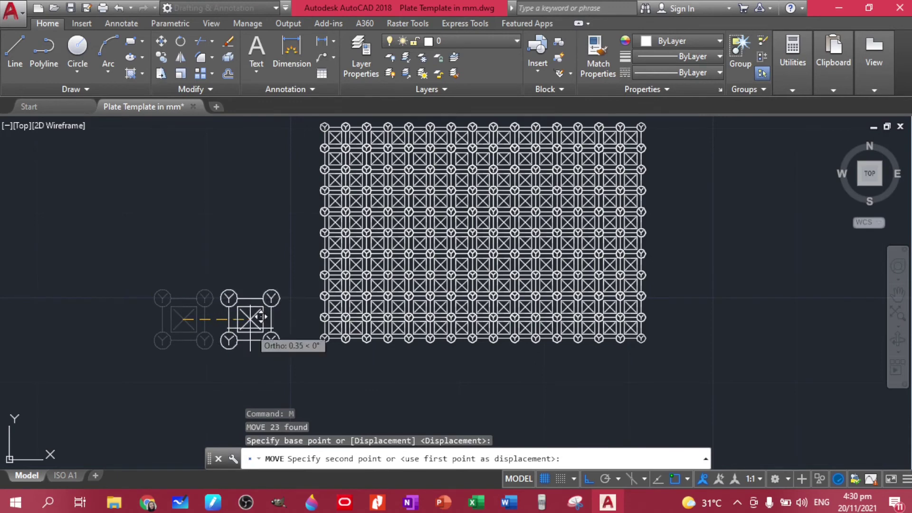
click(589, 479)
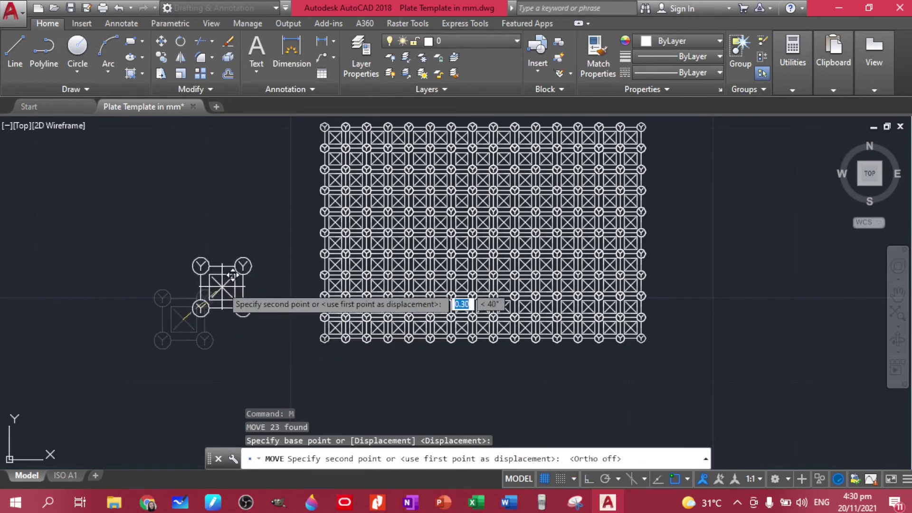
click(232, 290)
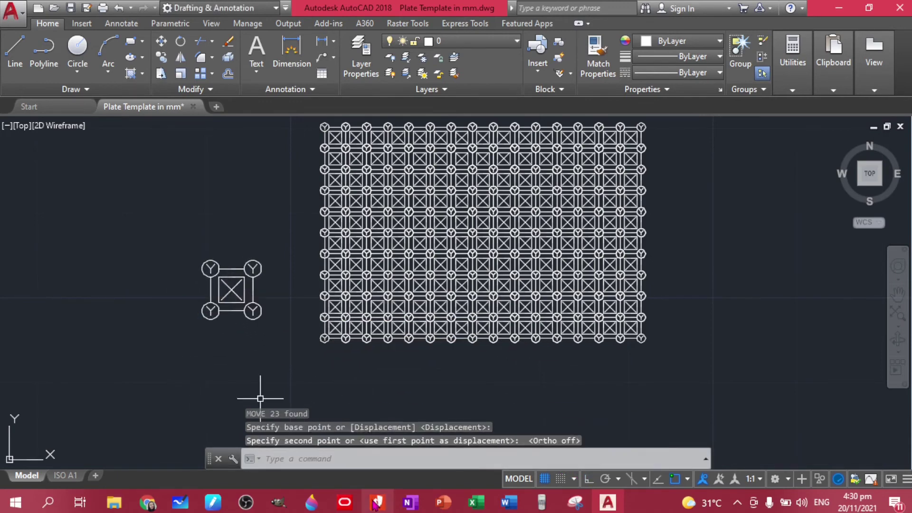
click(290, 53)
Step: Dimension the tile's 0.25 height and 0.25 width between the corner circles
scroll(227, 285, up, 3)
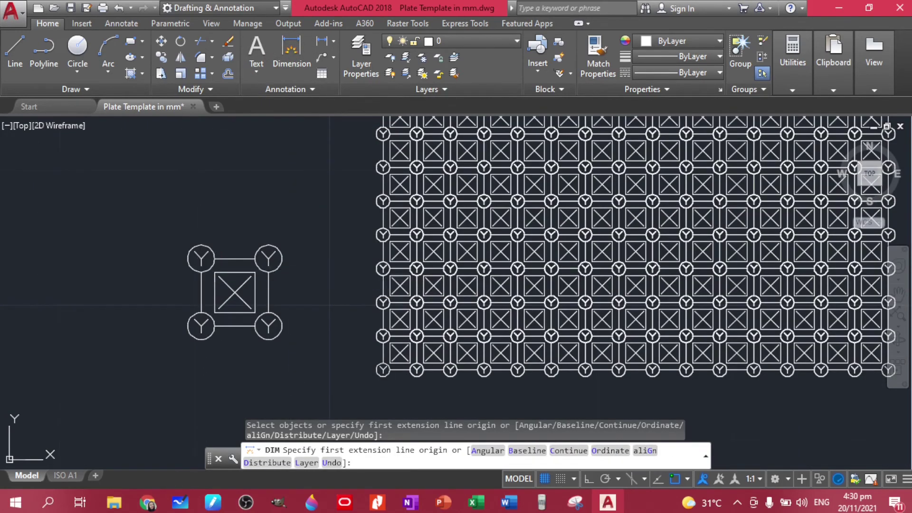
click(214, 258)
click(213, 325)
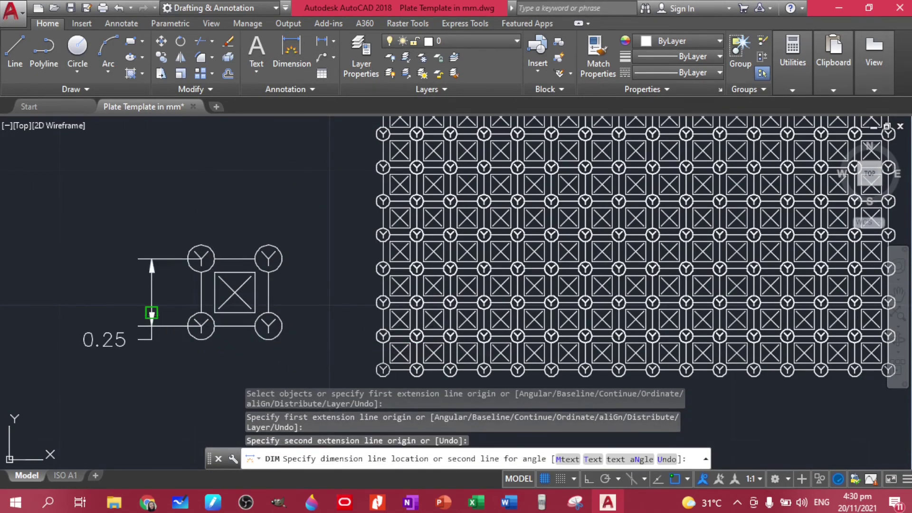
click(153, 313)
click(200, 258)
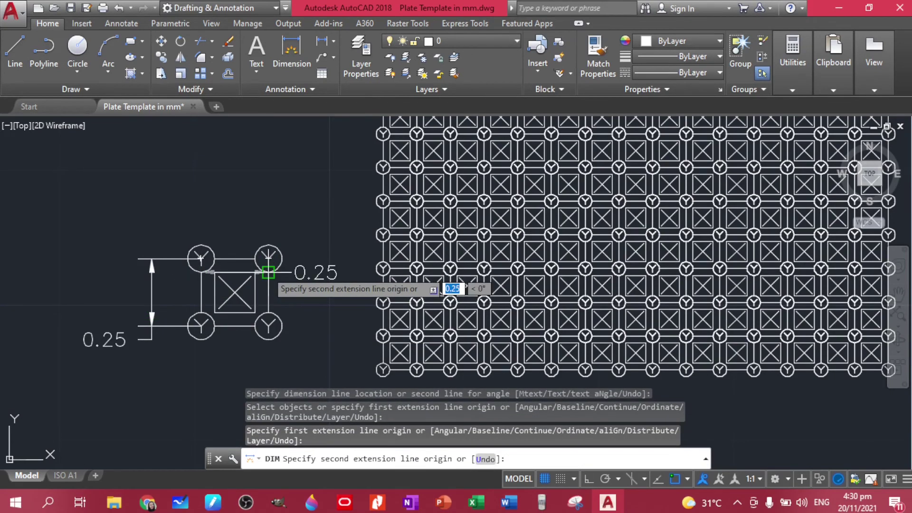
click(269, 259)
click(267, 225)
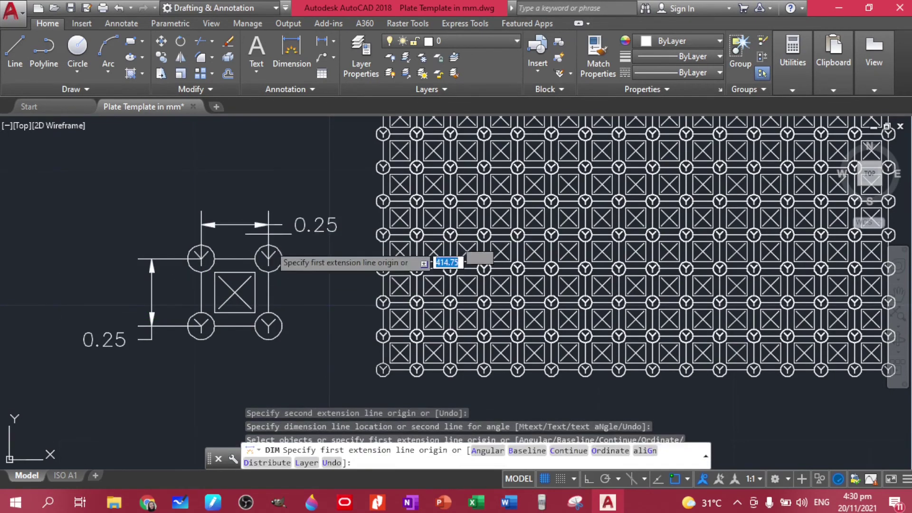
Step: Add the 0.05 gap dimension at the lower right and compare with the exercise sheet
click(256, 312)
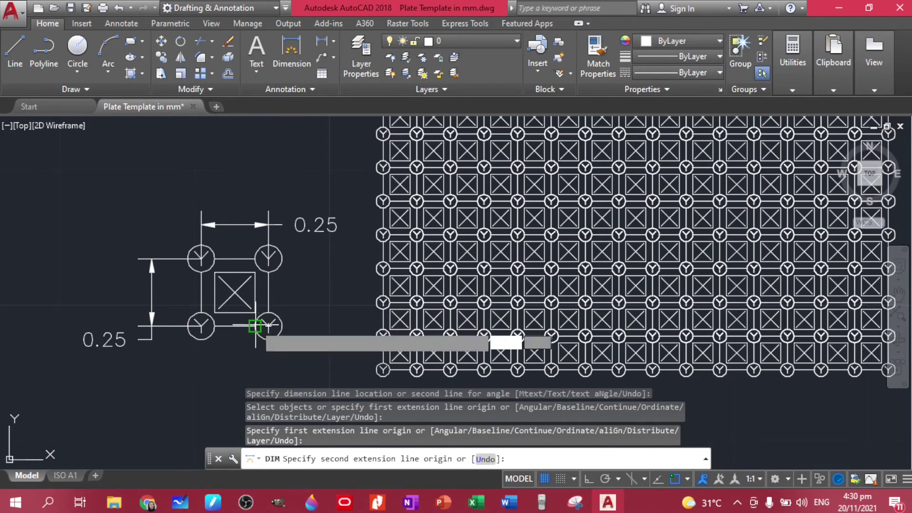
click(255, 326)
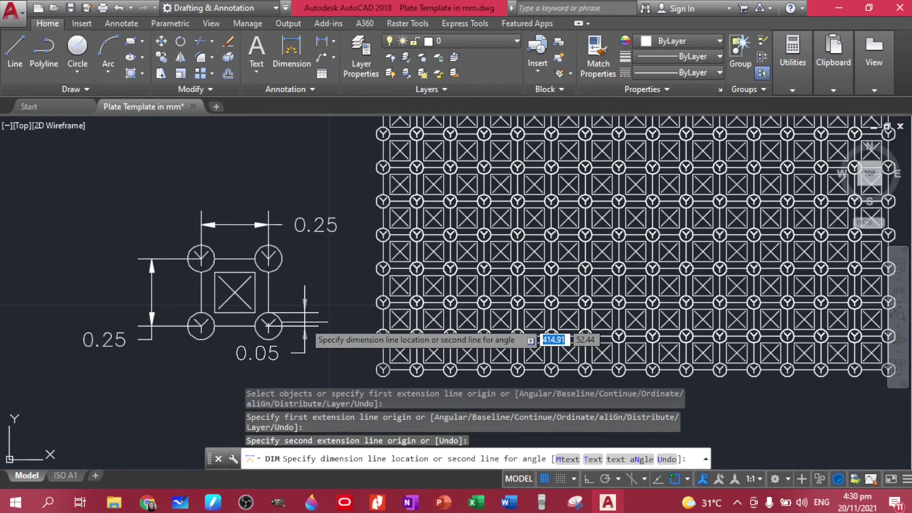
click(305, 313)
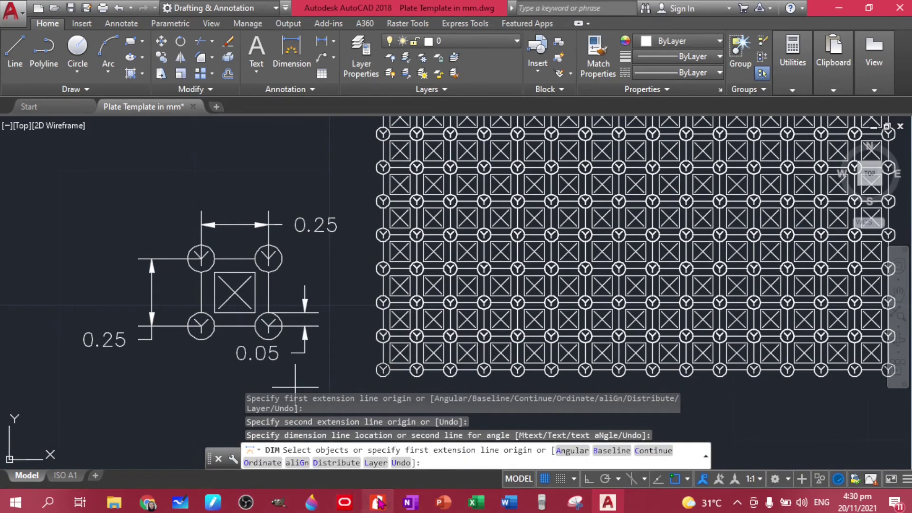
click(379, 502)
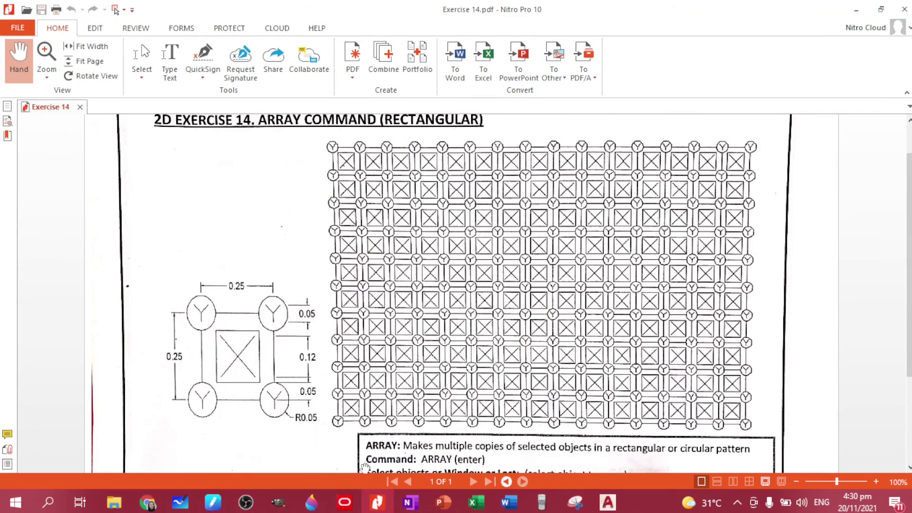
click(613, 504)
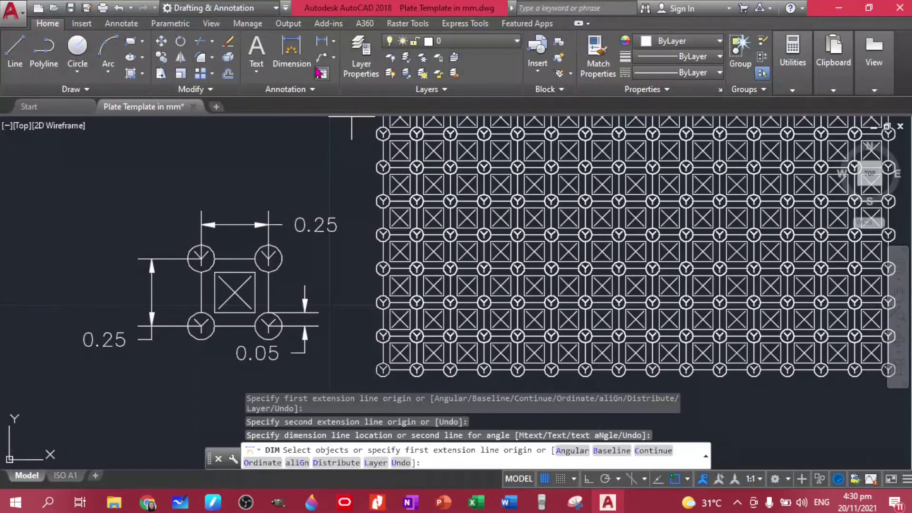
Step: Add an R0.05 radius dimension to the lower-right circle, with its text beside the upper right
click(335, 45)
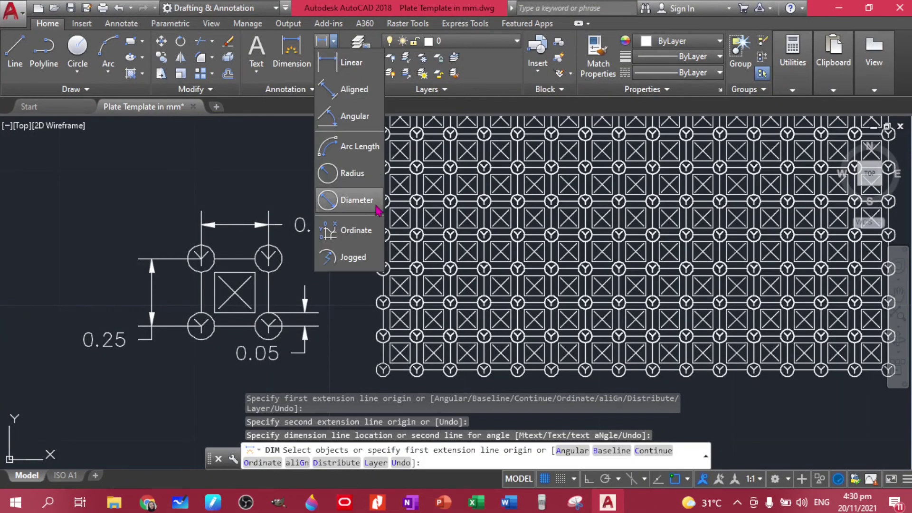
click(356, 172)
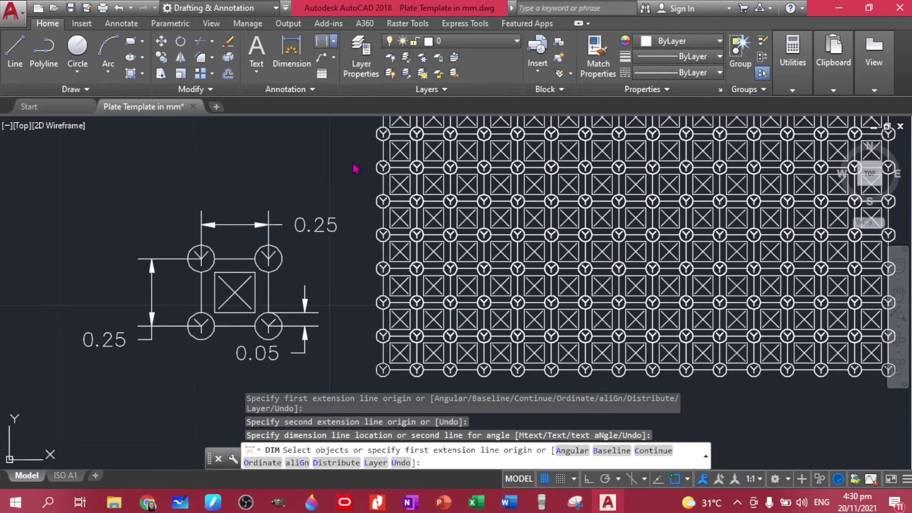
click(278, 336)
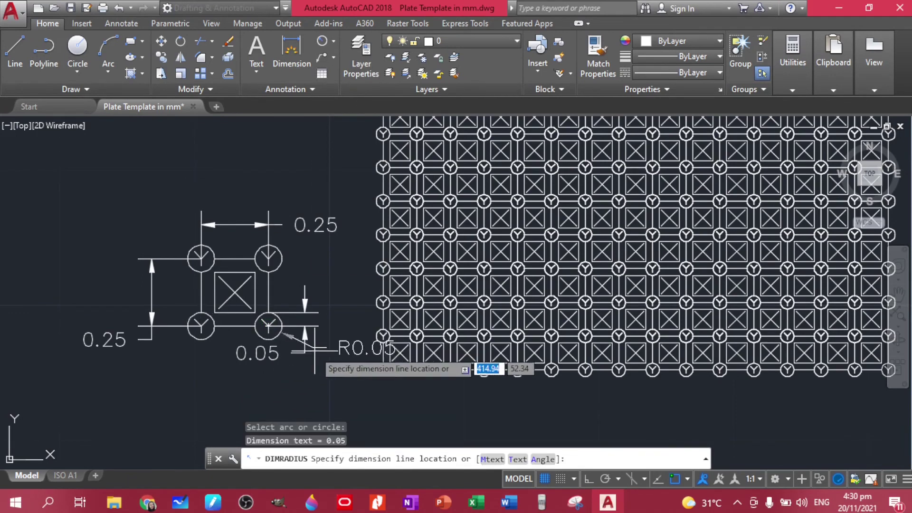
click(311, 383)
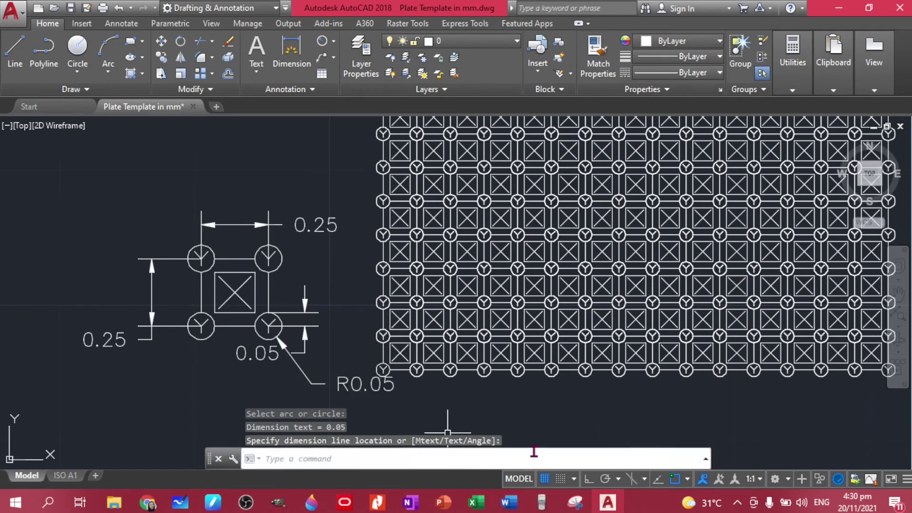
click(397, 387)
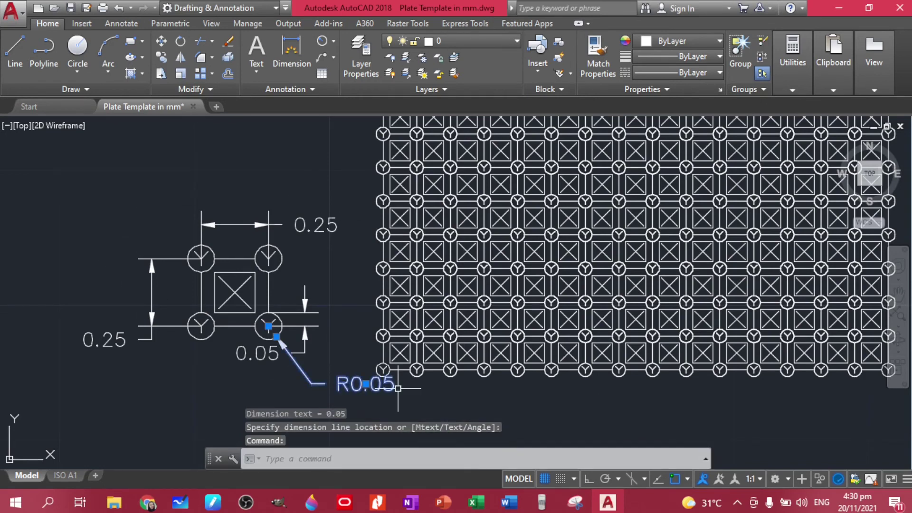
click(369, 384)
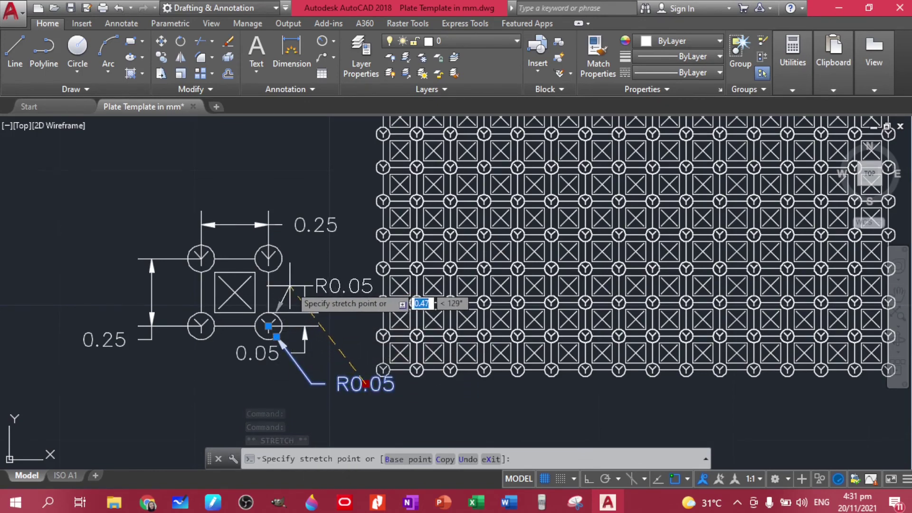
click(292, 285)
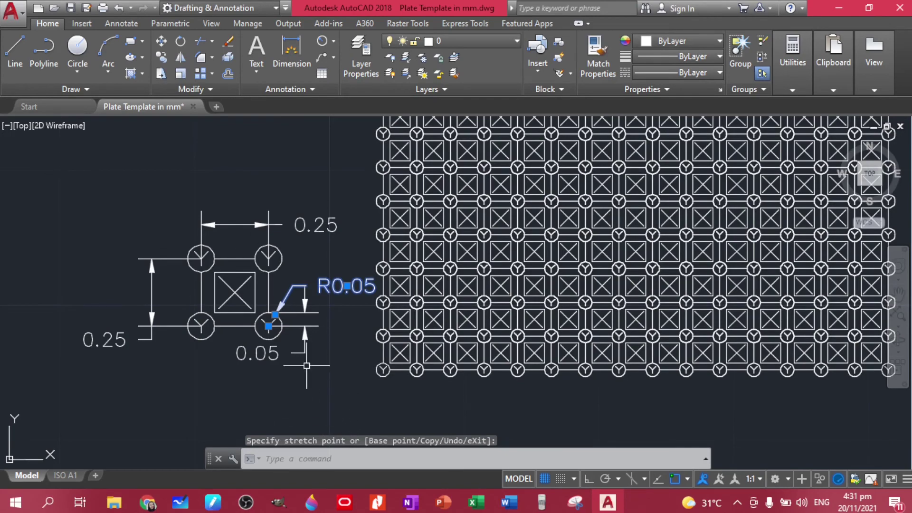
click(377, 504)
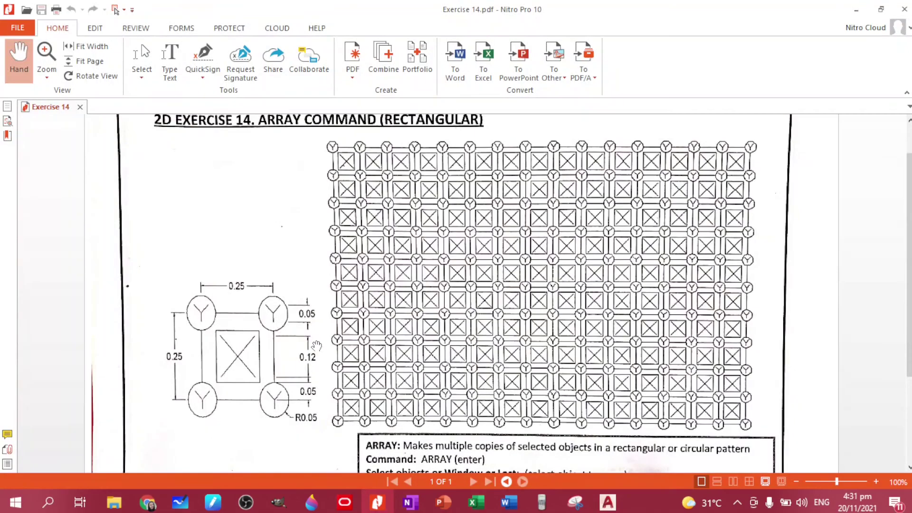
Step: Add a second 0.05 dimension from the top-right circle, placed to the tile's right
click(602, 504)
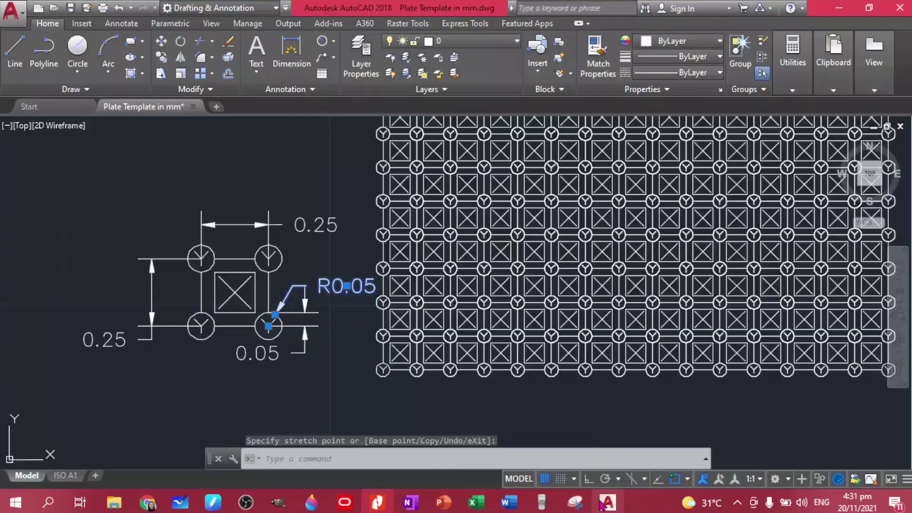
click(284, 51)
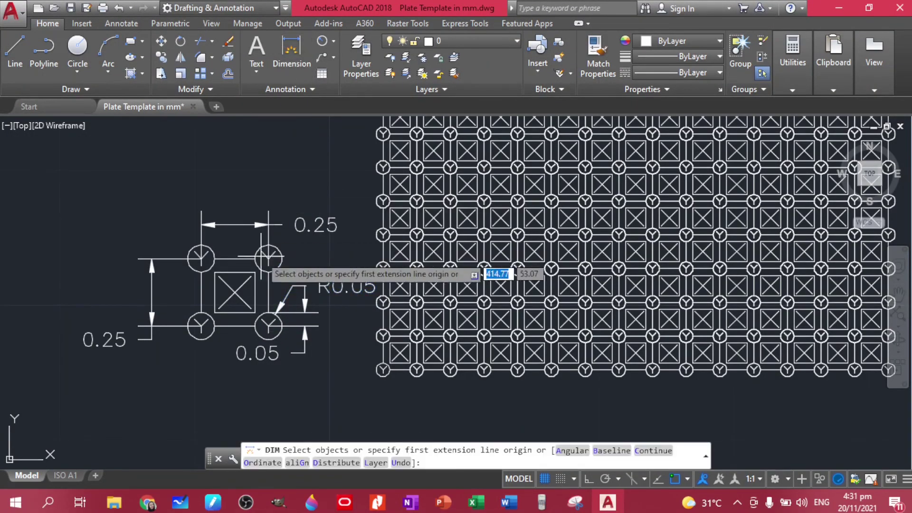
scroll(286, 228, up, 8)
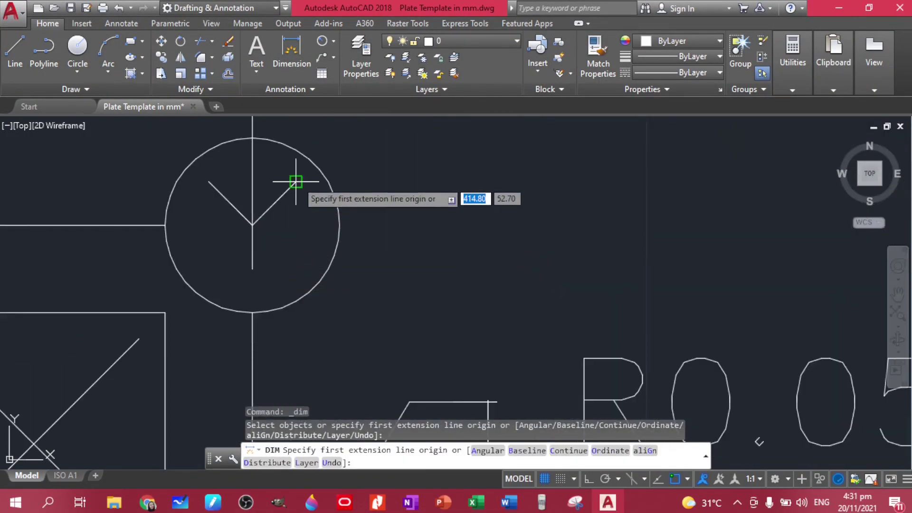
click(297, 182)
click(253, 269)
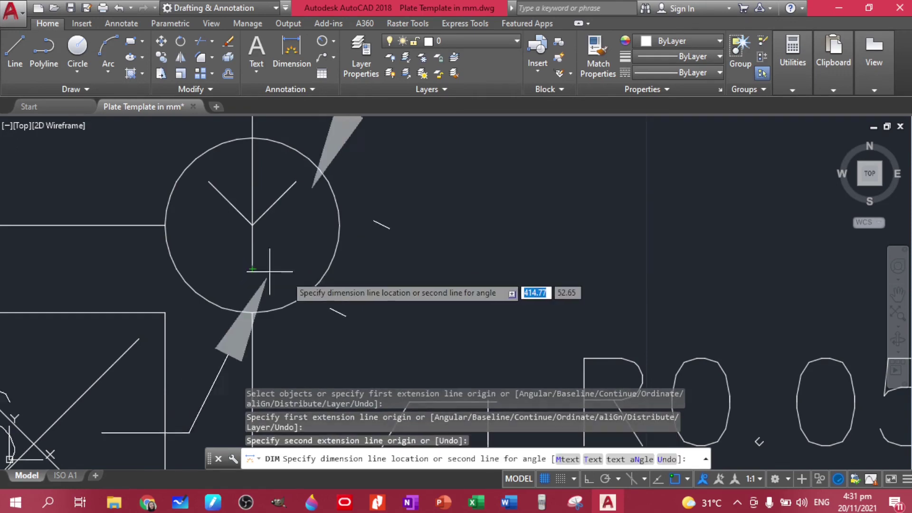
scroll(404, 264, down, 6)
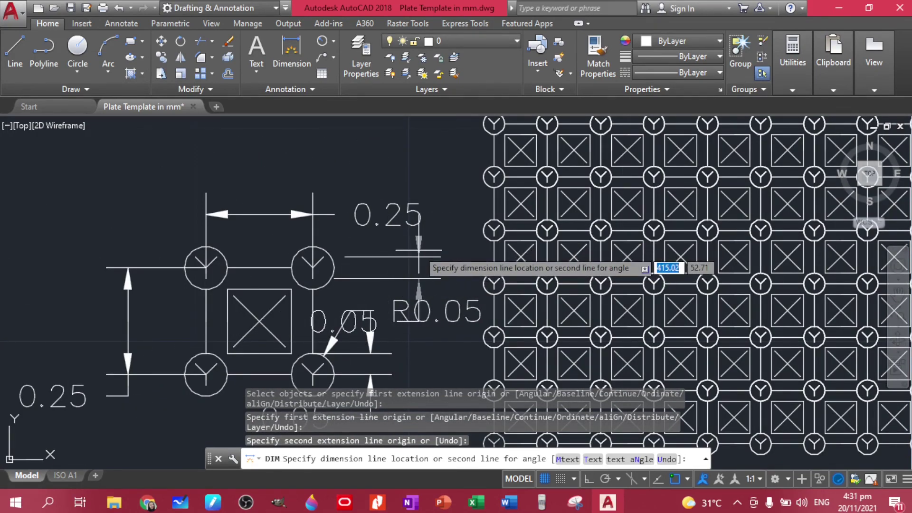
click(429, 245)
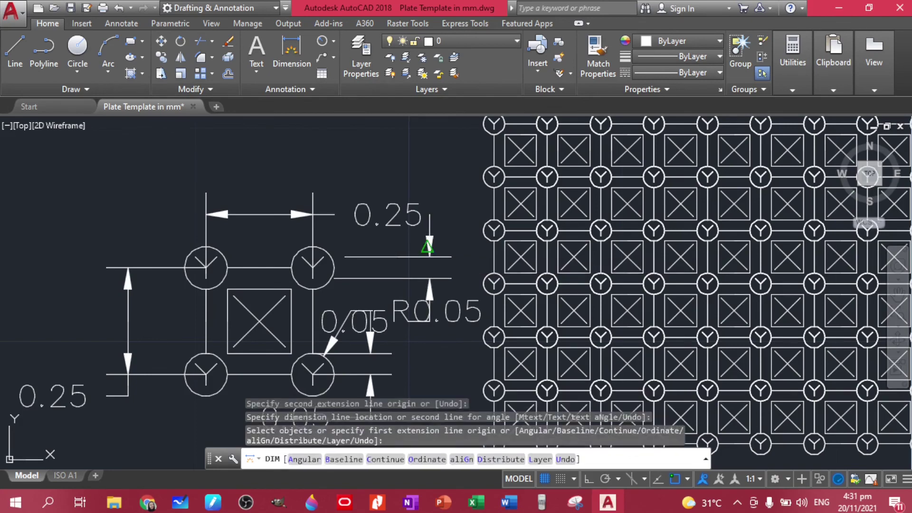
click(449, 317)
key(Escape)
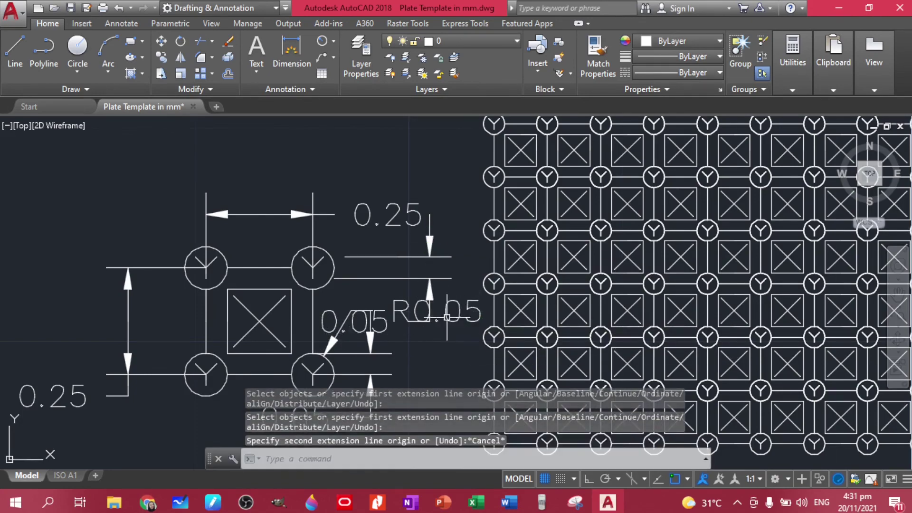
Step: Move the R0.05 radius label below the lower-right circle
click(447, 313)
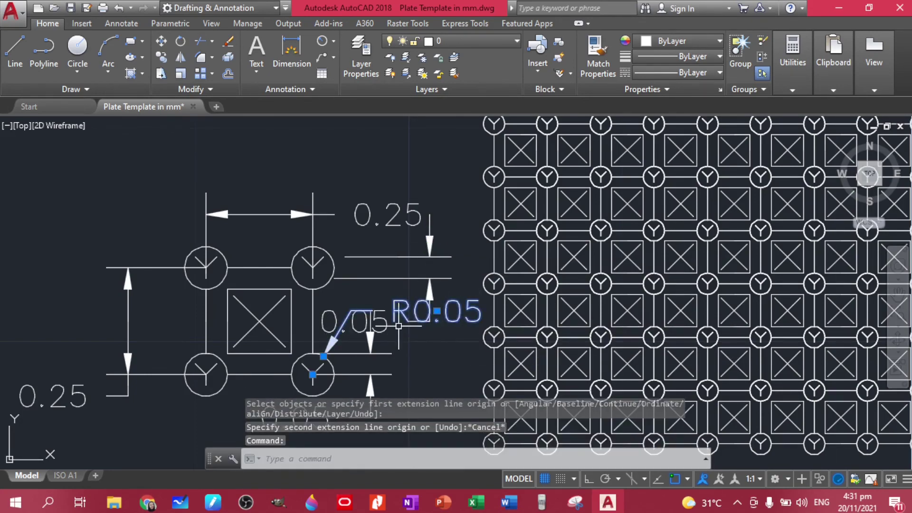
click(434, 309)
scroll(427, 332, down, 3)
scroll(428, 332, up, 1)
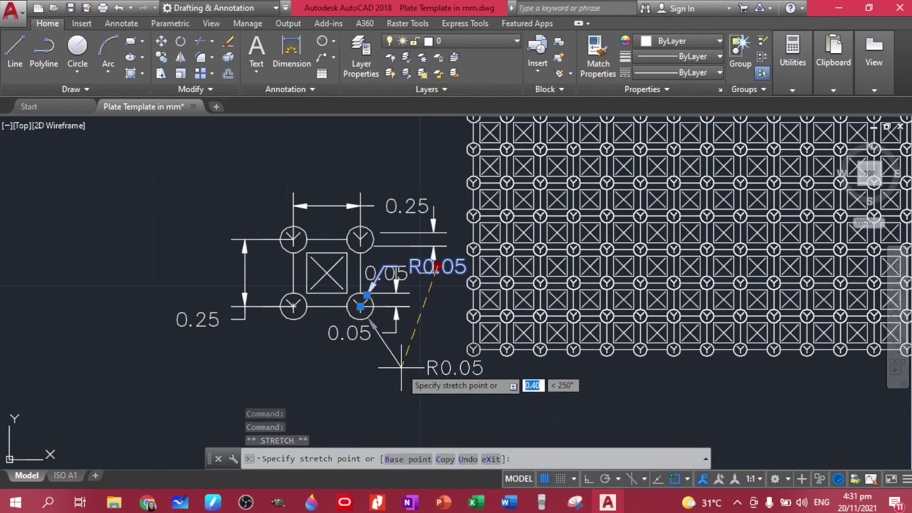
key(Down)
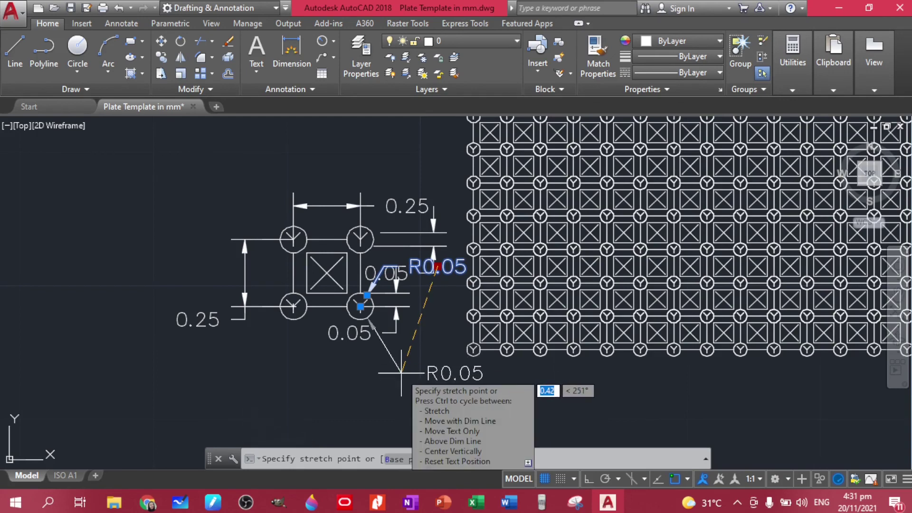
click(401, 374)
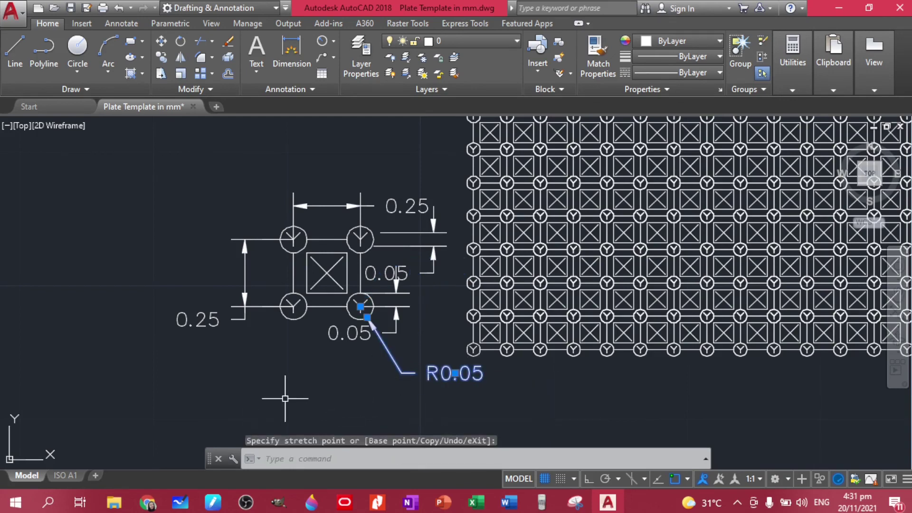
key(Escape)
scroll(285, 399, down, 3)
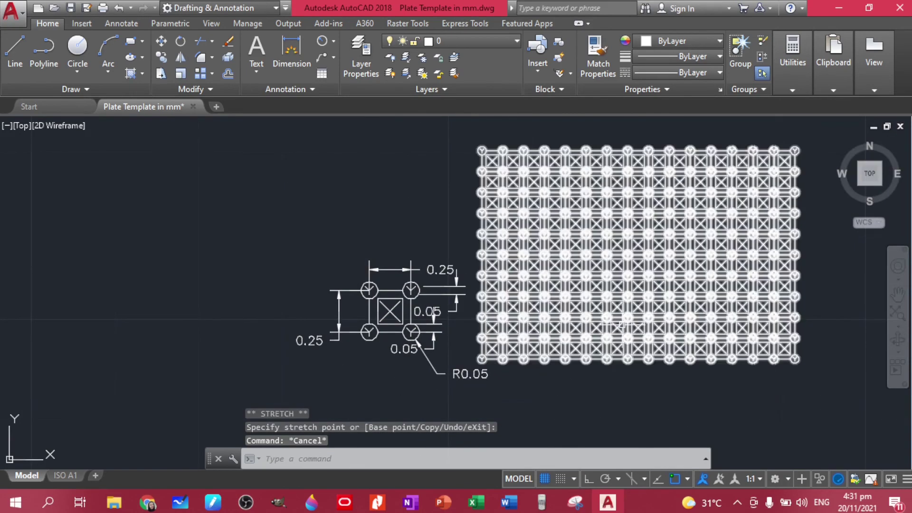